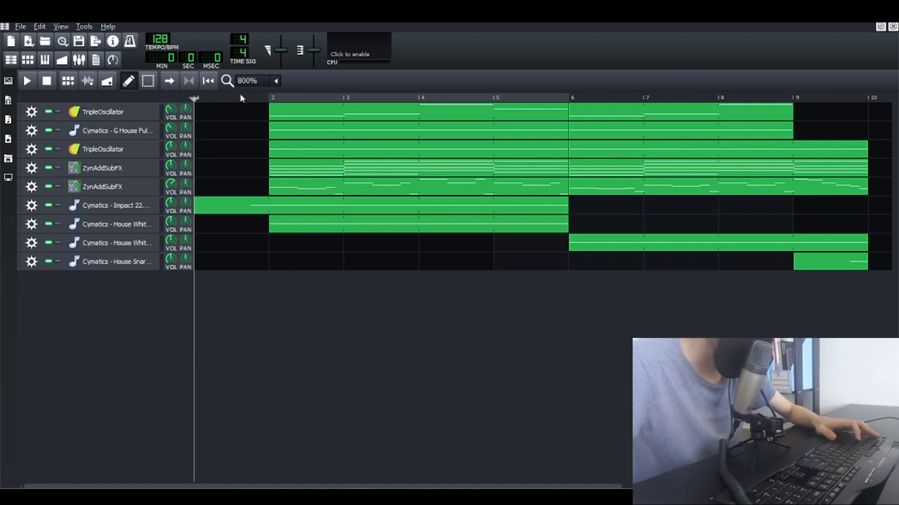
- Play the song from near its start, then stop playback
left_click(241, 99)
key("space")
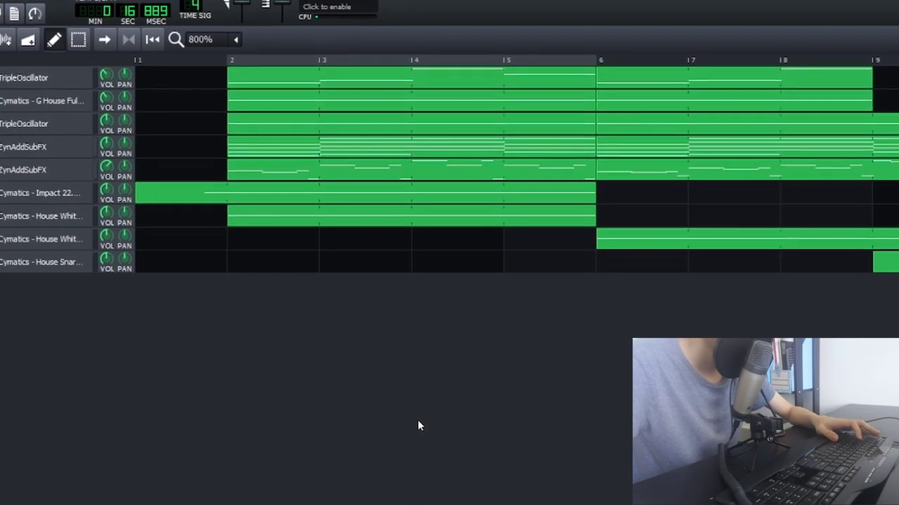
key("space")
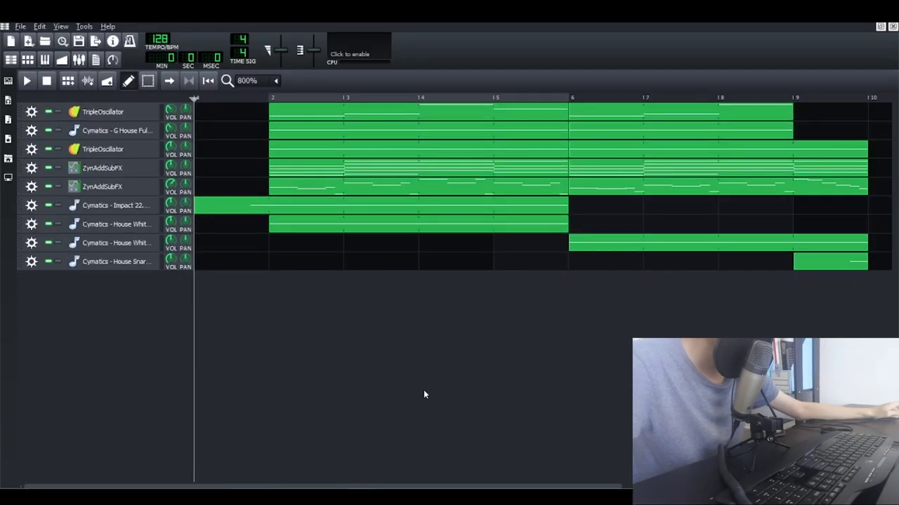
- Inspect the upper ZynAddSubFX track's effects chain and the Master channel's effects in the mixer
left_click(94, 169)
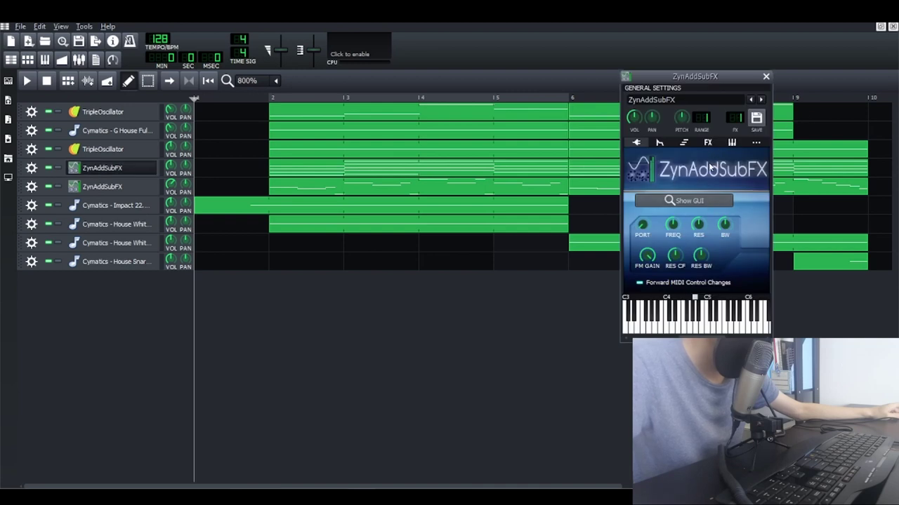
left_click(707, 143)
left_click(765, 78)
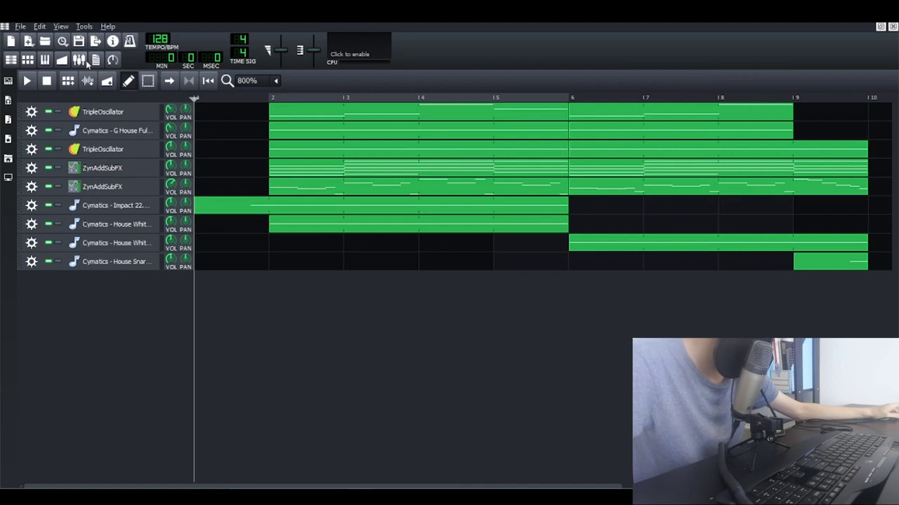
left_click(83, 63)
left_click(35, 349)
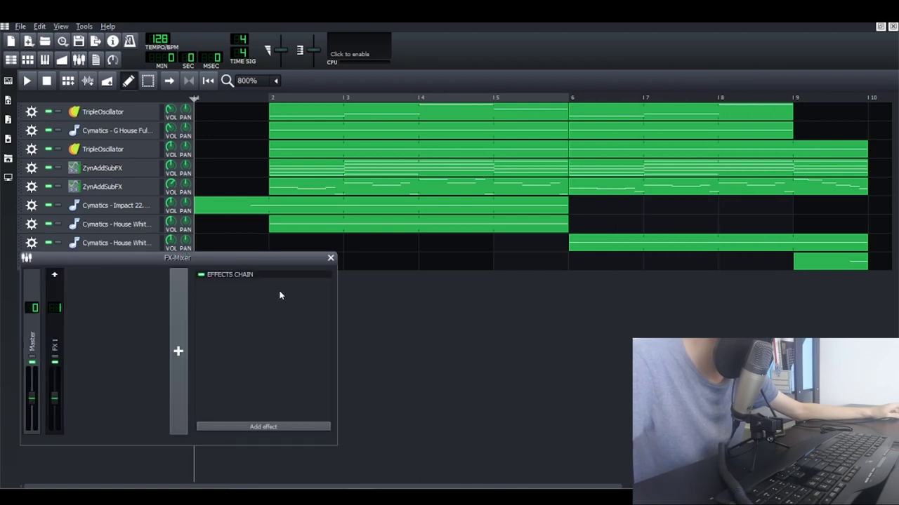
left_click(331, 259)
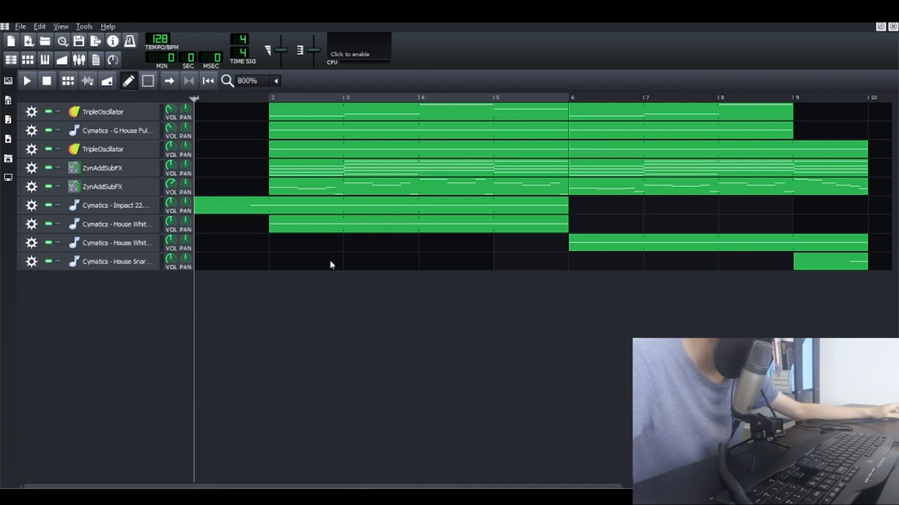
- Solo the ZynAddSubFX and second TripleOscillator tracks, then loop-play bars 2 to 6
left_click(57, 168)
left_click(49, 187)
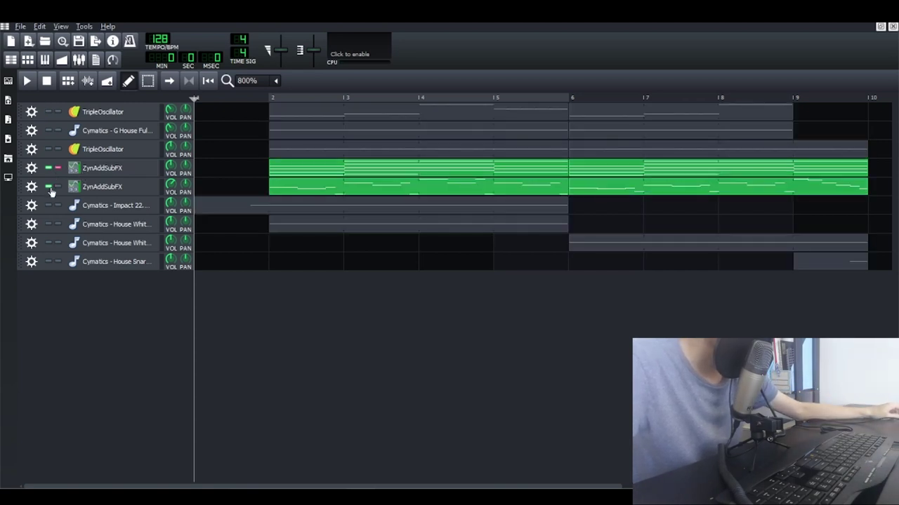
left_click(48, 149)
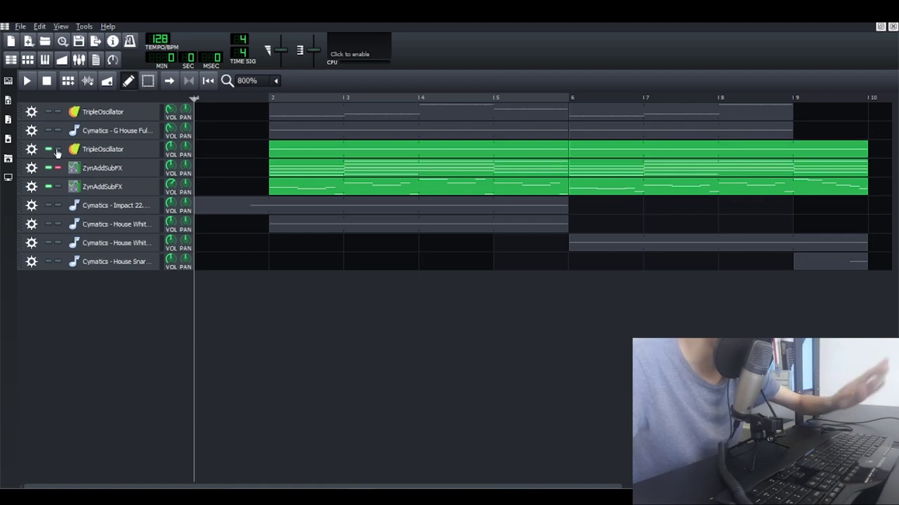
left_click(189, 81)
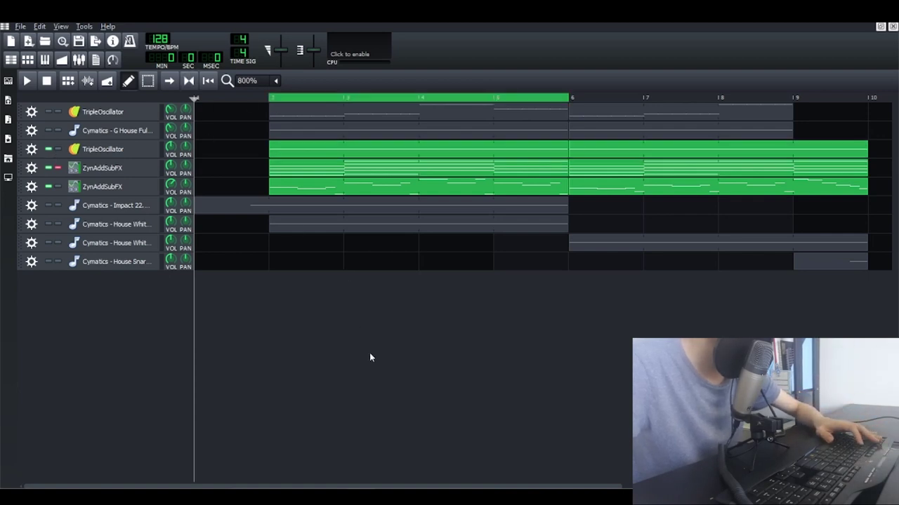
key("space")
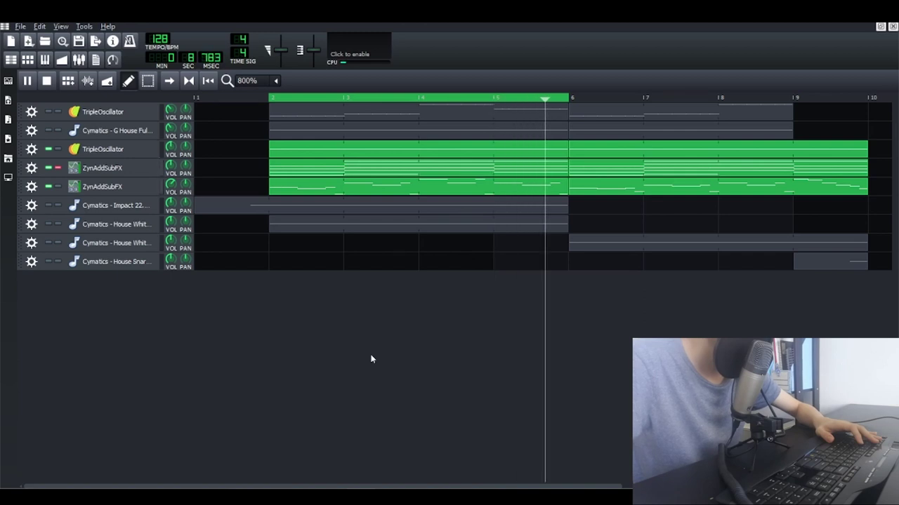
key("space")
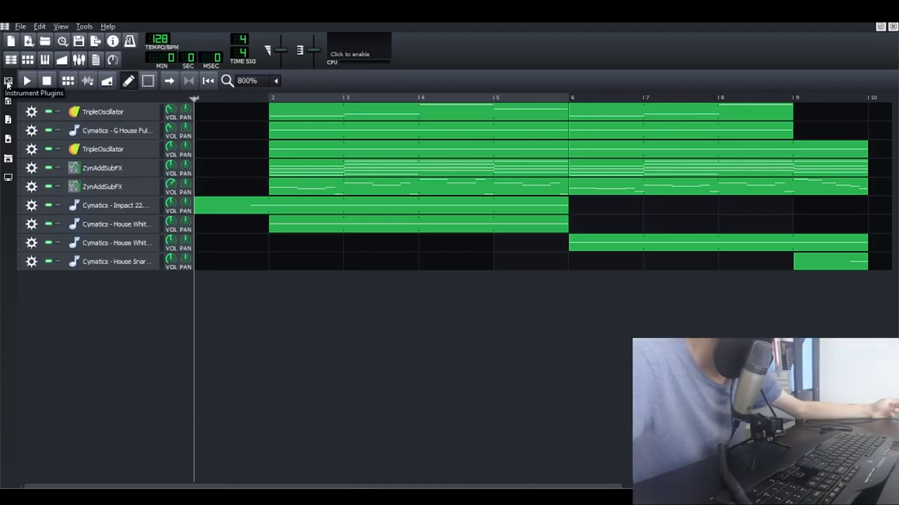
- Add a new ZynAddSubFX track and paste a four-bar pattern onto it
left_click(8, 81)
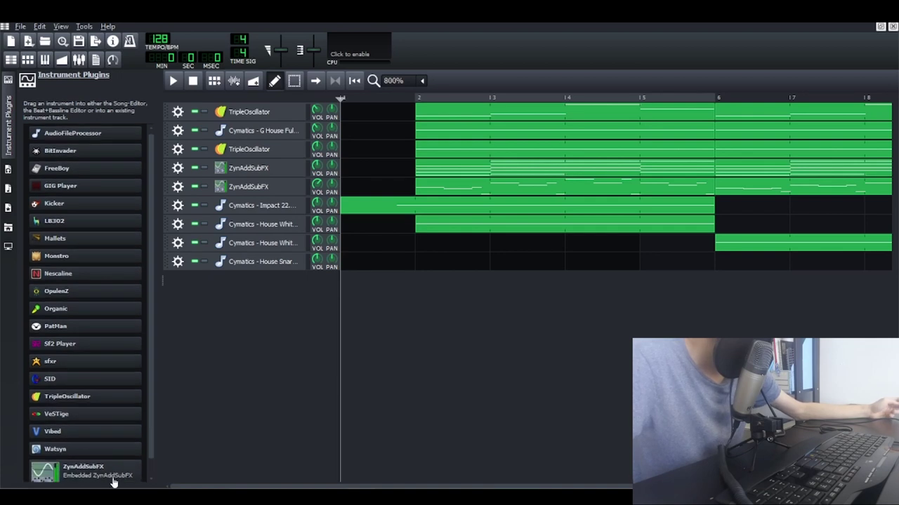
left_click_drag(63, 473, 287, 383)
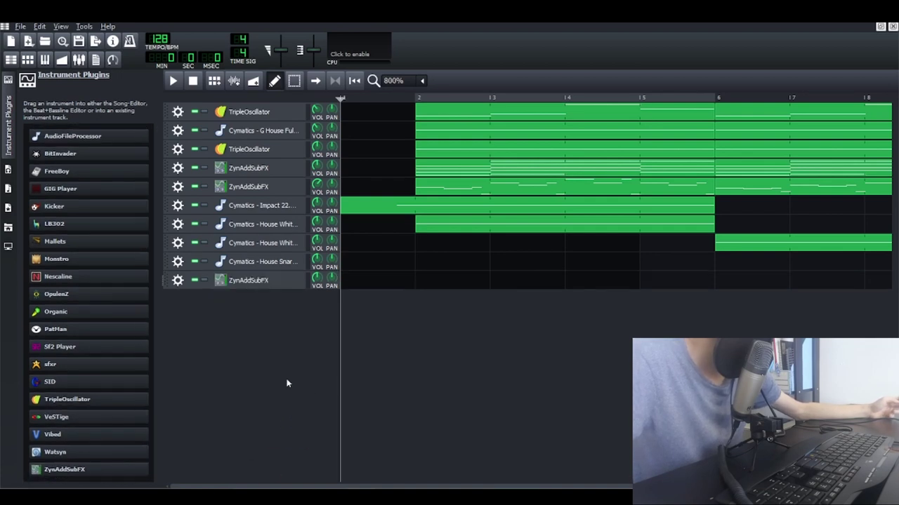
left_click(6, 112)
key("ctrl+v")
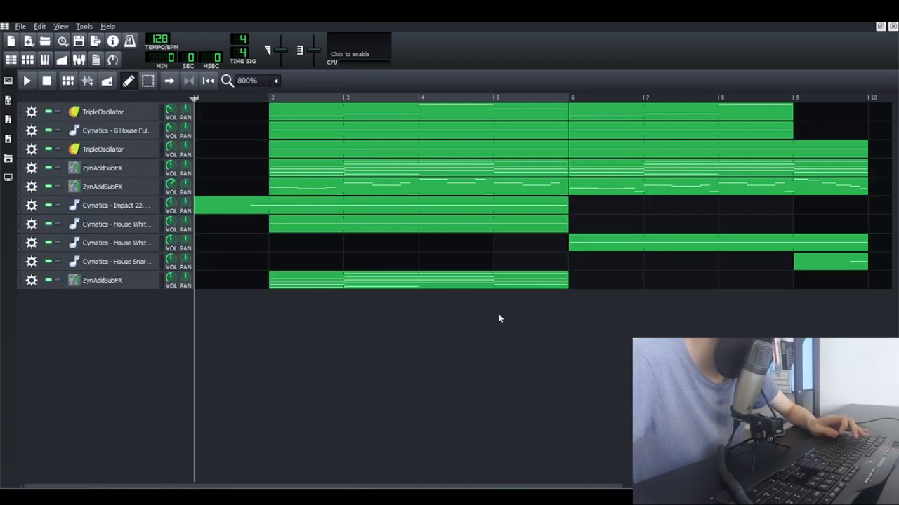
- Preview the pasted chords in the Piano-Roll, then bring up the new track's instrument window
double_click(389, 286)
key("space")
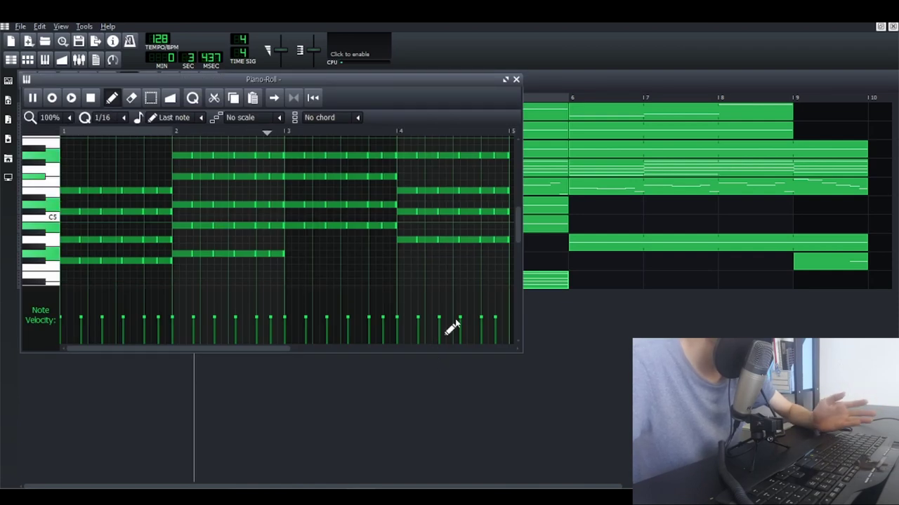
left_click(516, 80)
left_click(106, 280)
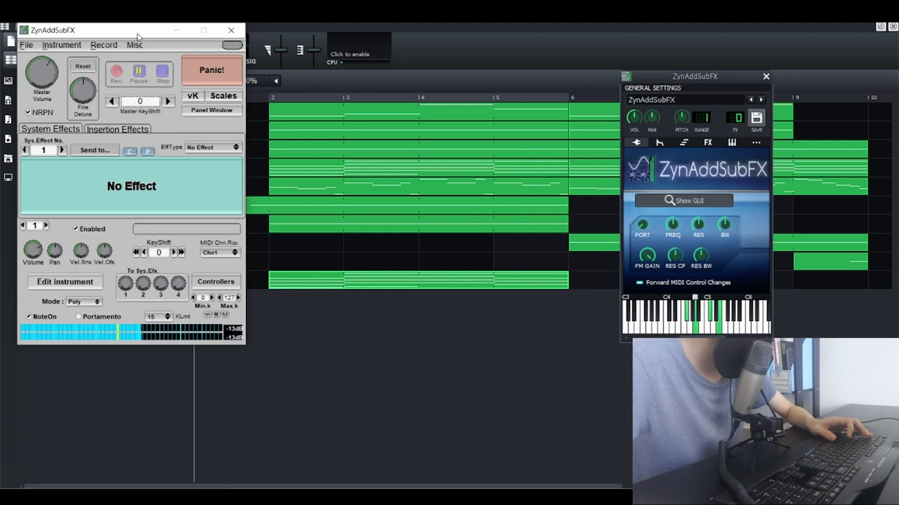
- Bring up the ADsynth voice parameters of the new ZynAddSubFX lead
left_click_drag(138, 37, 191, 46)
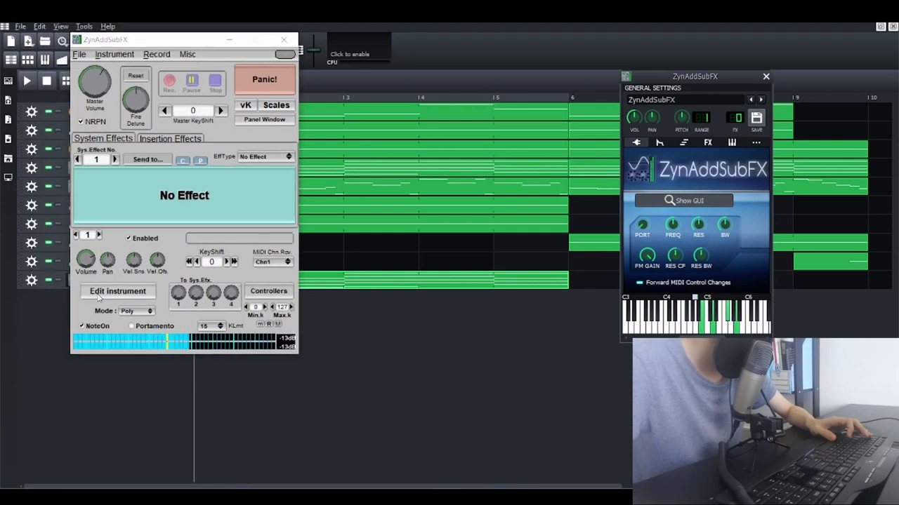
left_click(99, 295)
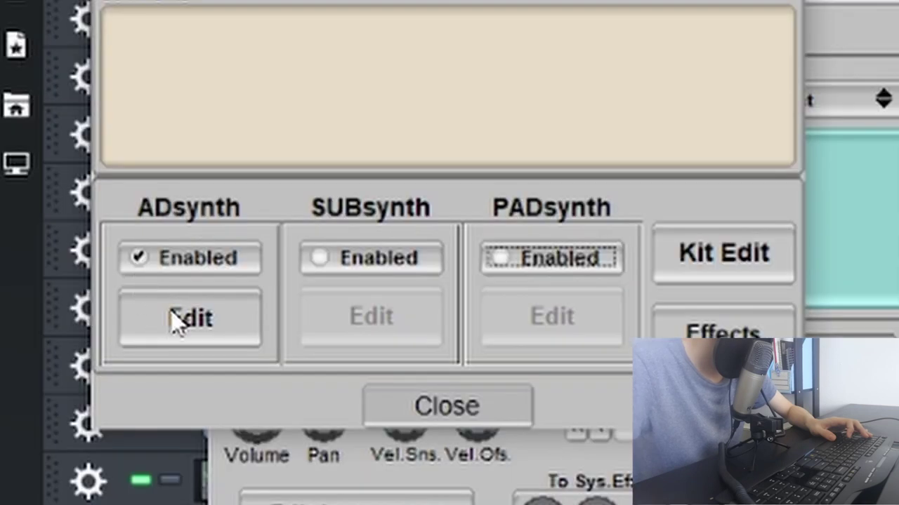
left_click(175, 322)
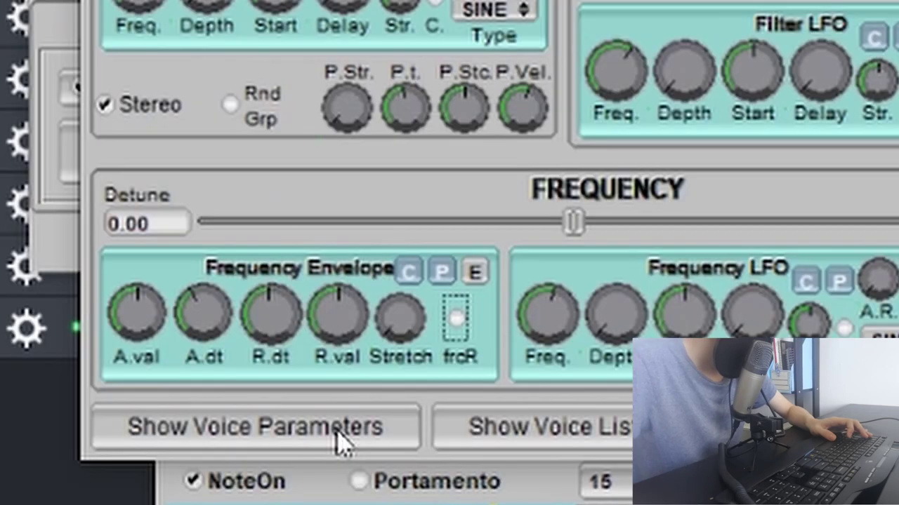
left_click(125, 311)
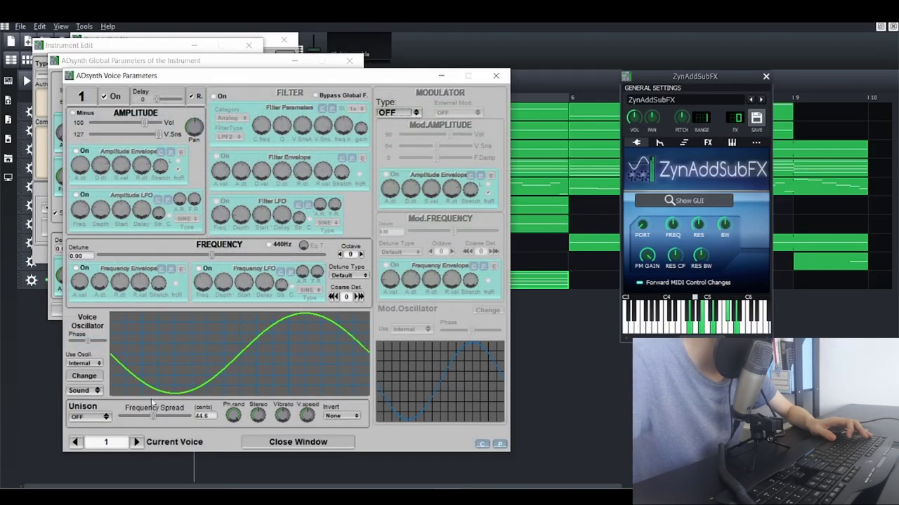
left_click_drag(220, 77, 268, 51)
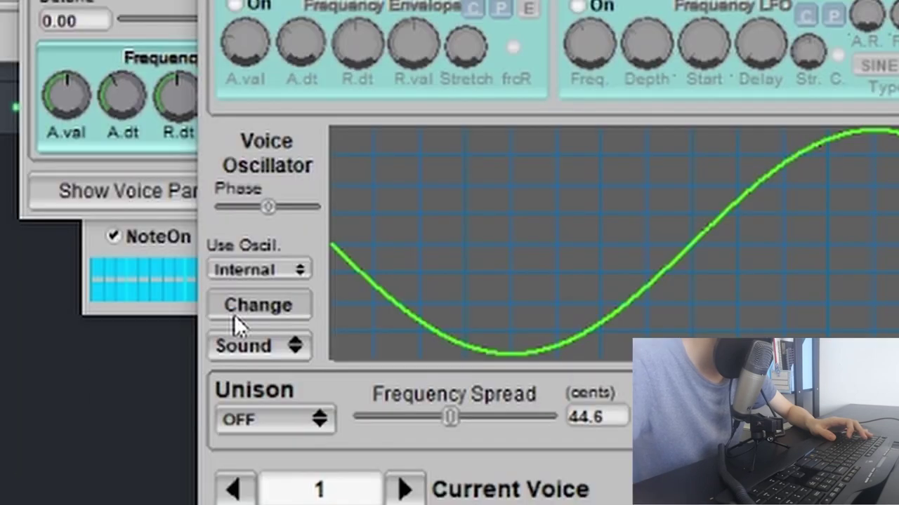
- Give voice 1 a rising Power base-function ramp and unison size 50
left_click(129, 351)
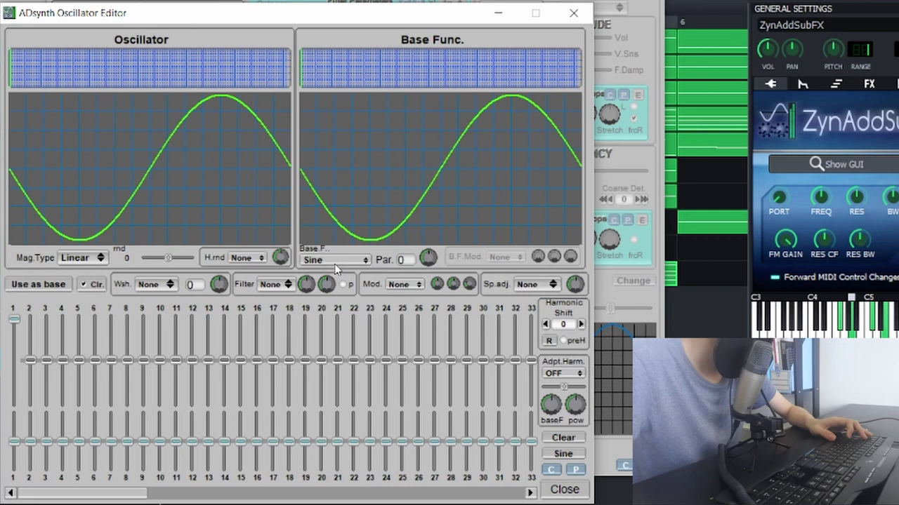
left_click(321, 270)
left_click(336, 319)
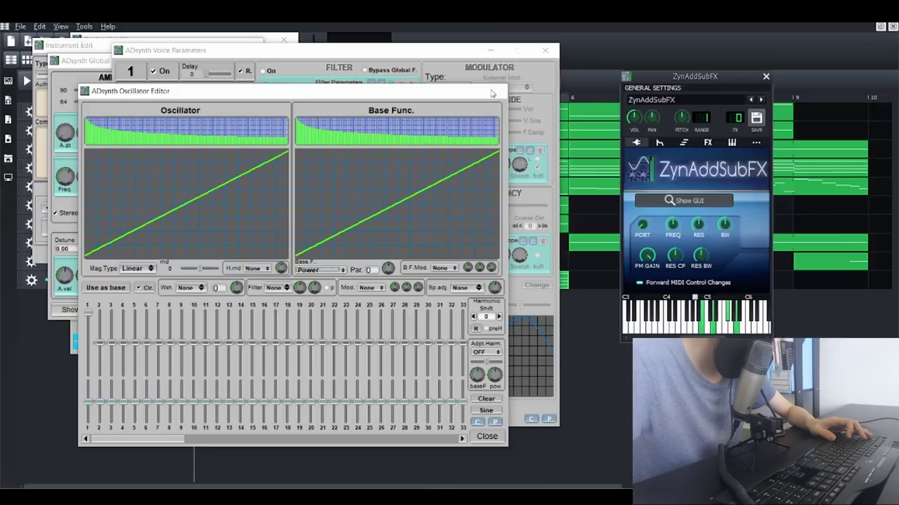
left_click(573, 13)
left_click(91, 284)
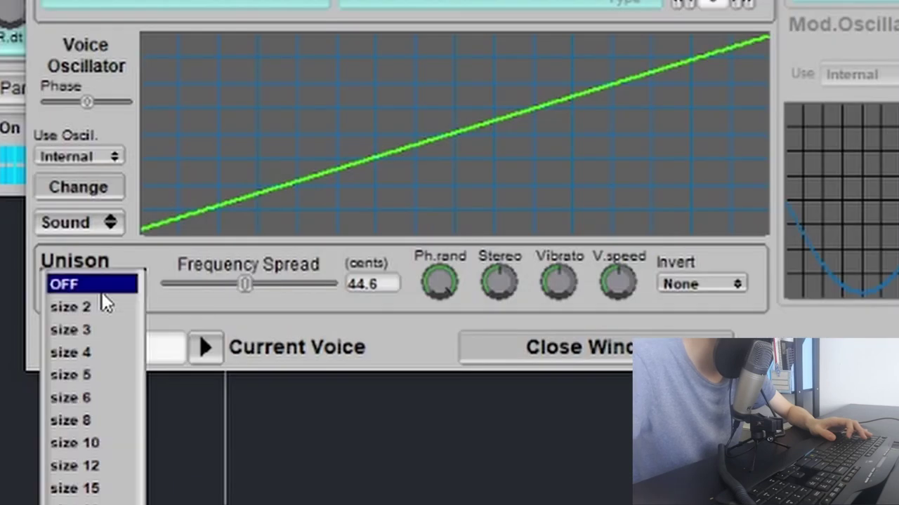
left_click(98, 494)
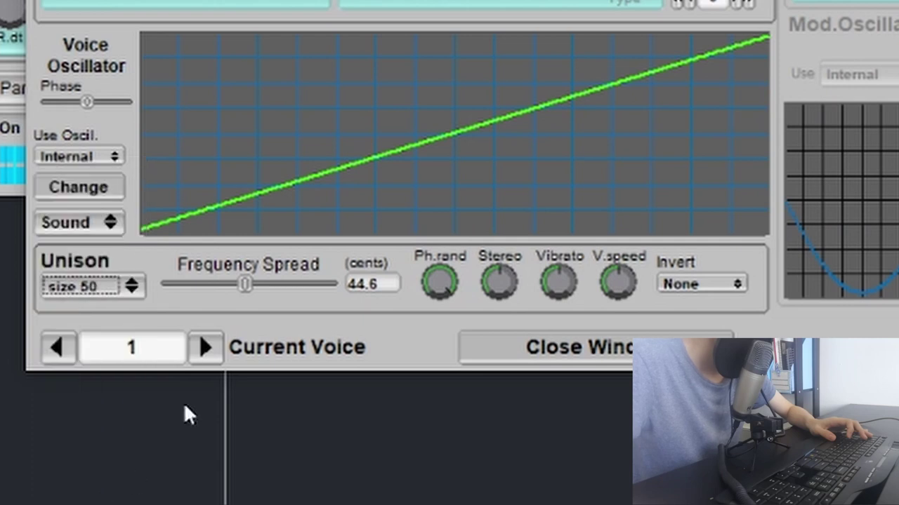
- Enable voice 2, reusing voice 1's ramp oscillator
left_click(203, 346)
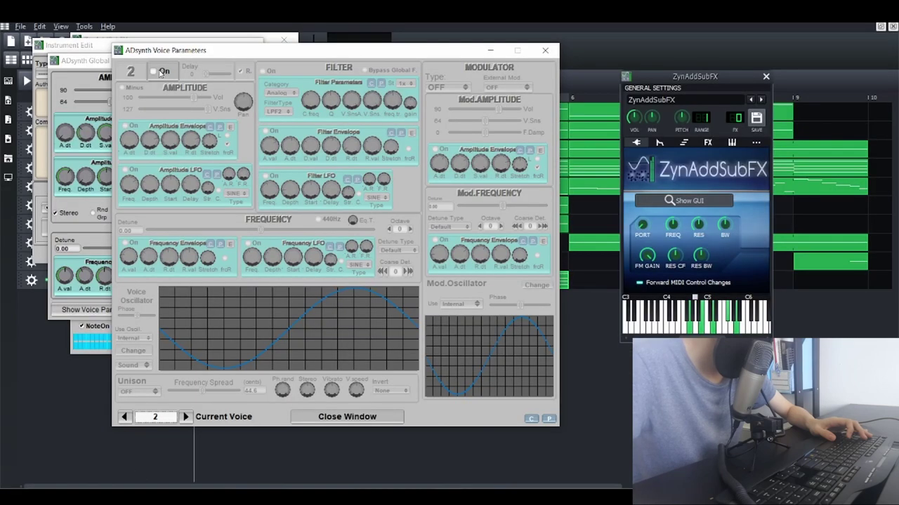
left_click(158, 73)
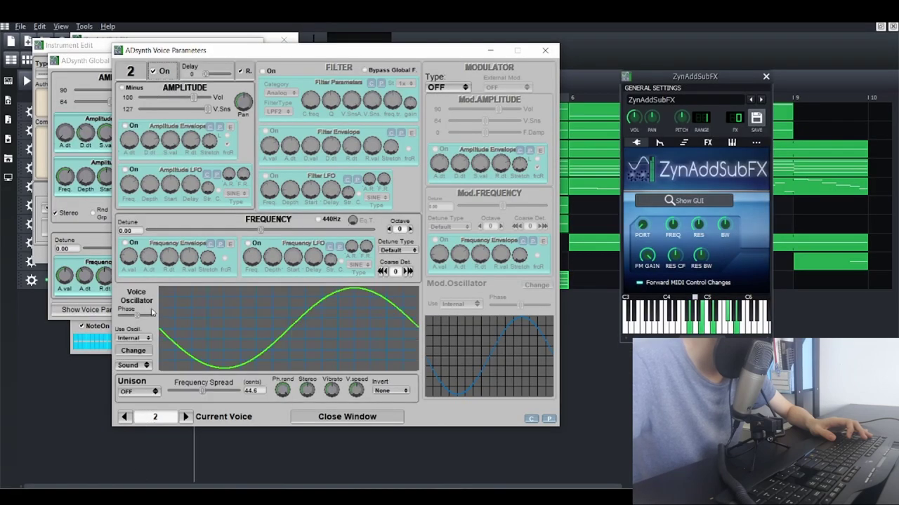
left_click(130, 346)
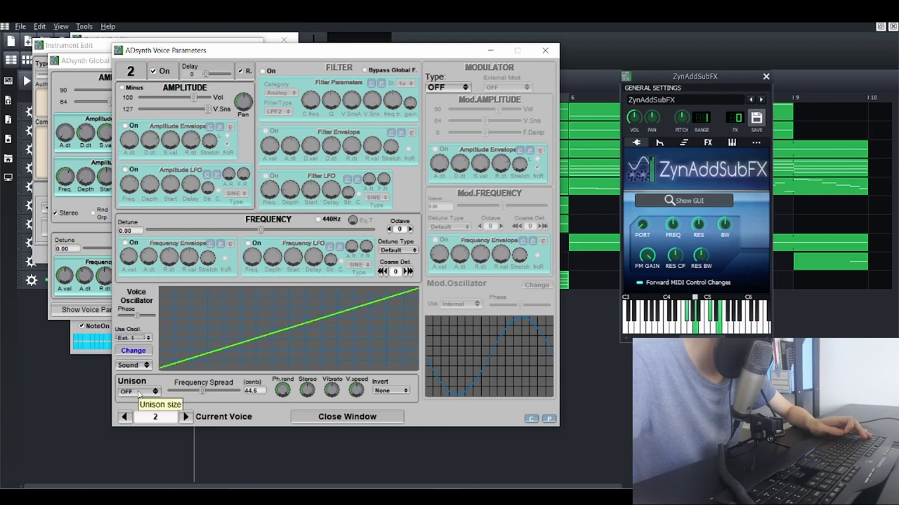
- Enable voice 3 as white noise with unison left off
left_click(186, 417)
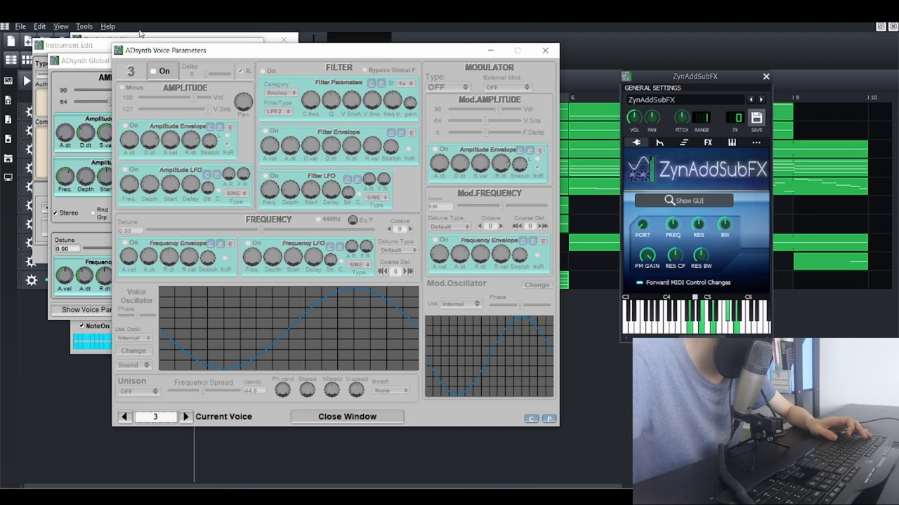
left_click(156, 73)
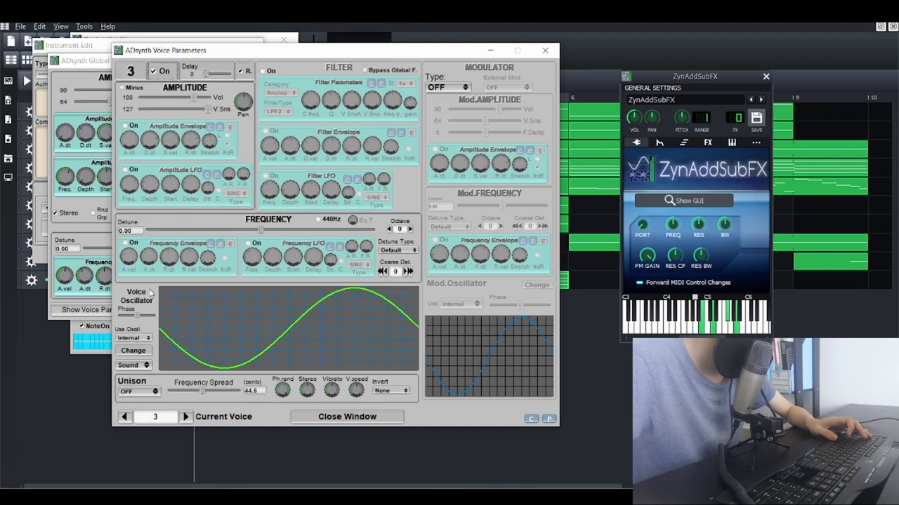
left_click(148, 392)
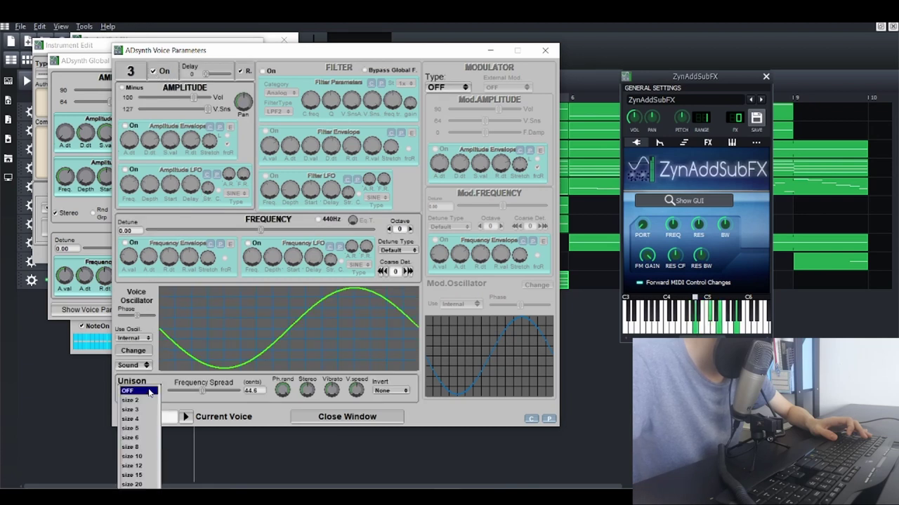
left_click(144, 370)
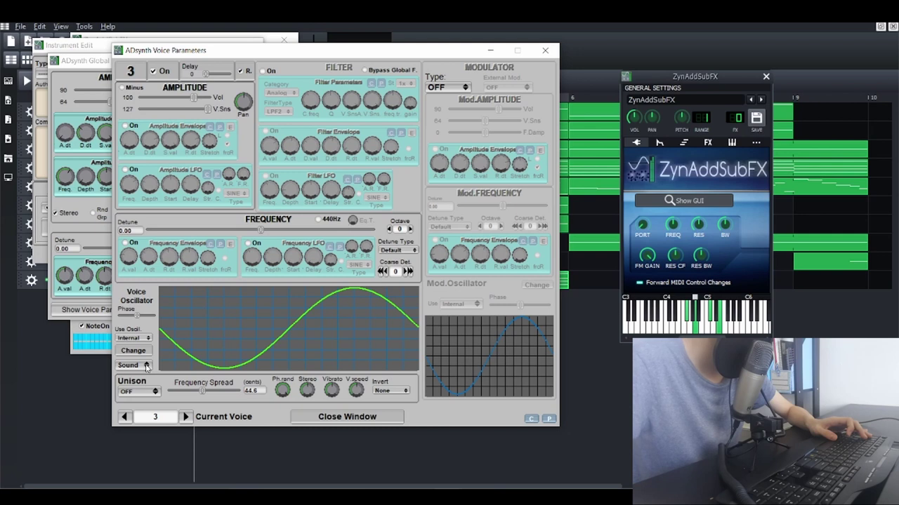
left_click(144, 376)
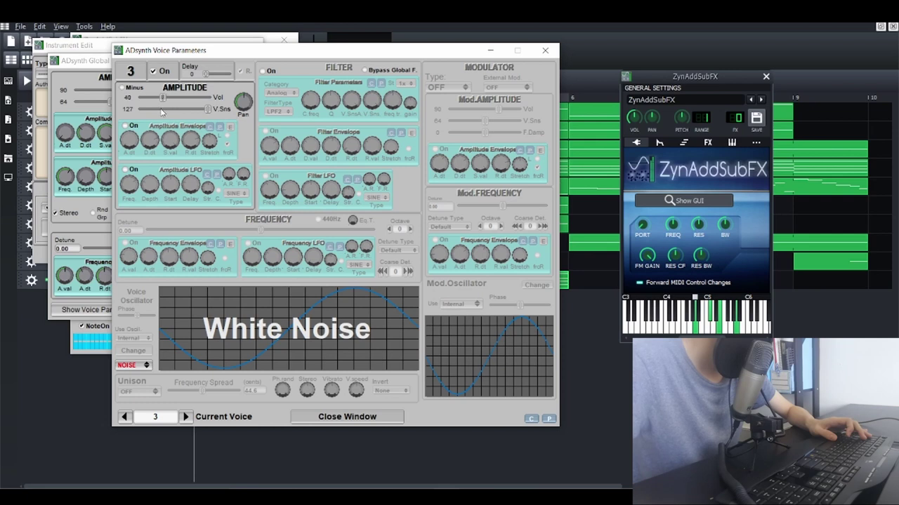
- Enable voice 4 using external oscillator 1 with unison size 50
left_click(185, 417)
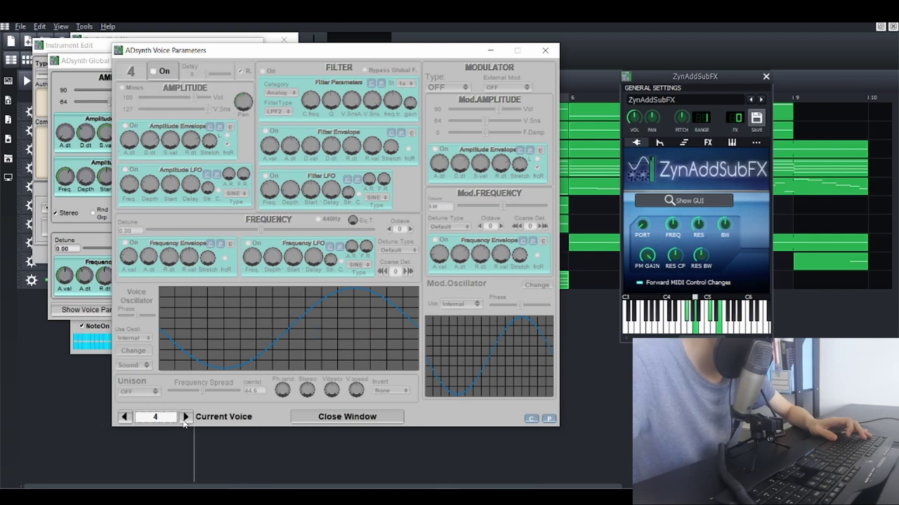
left_click(153, 71)
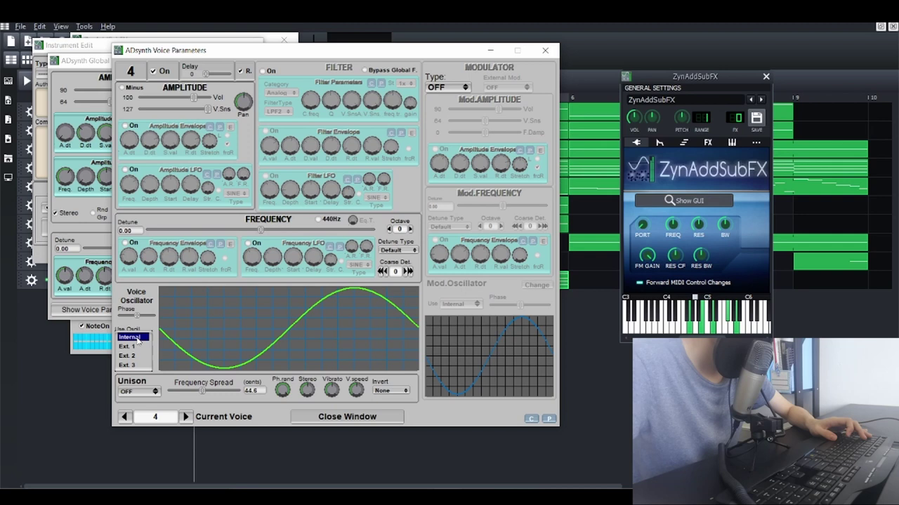
left_click(127, 346)
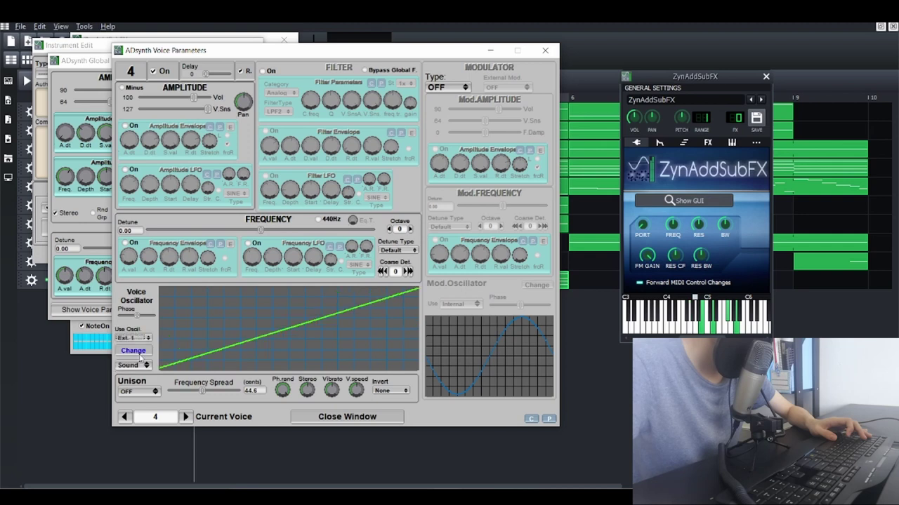
left_click(146, 392)
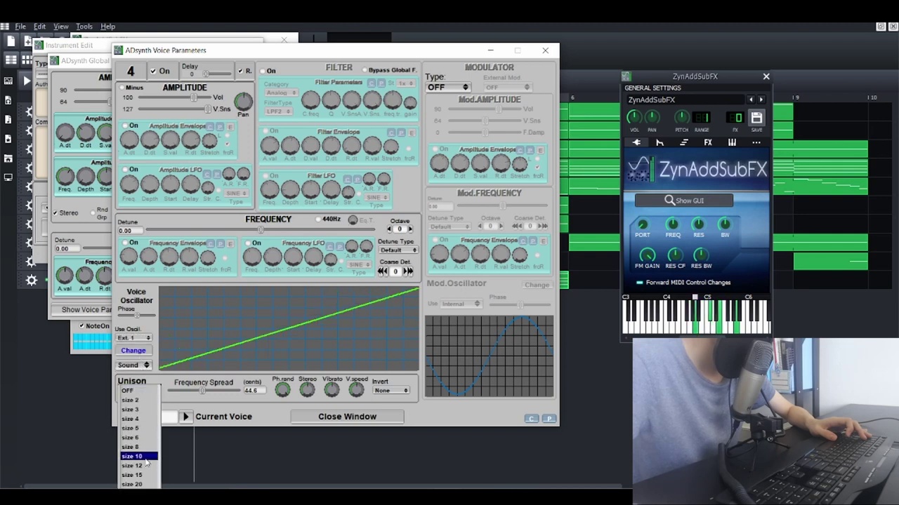
left_click(140, 478)
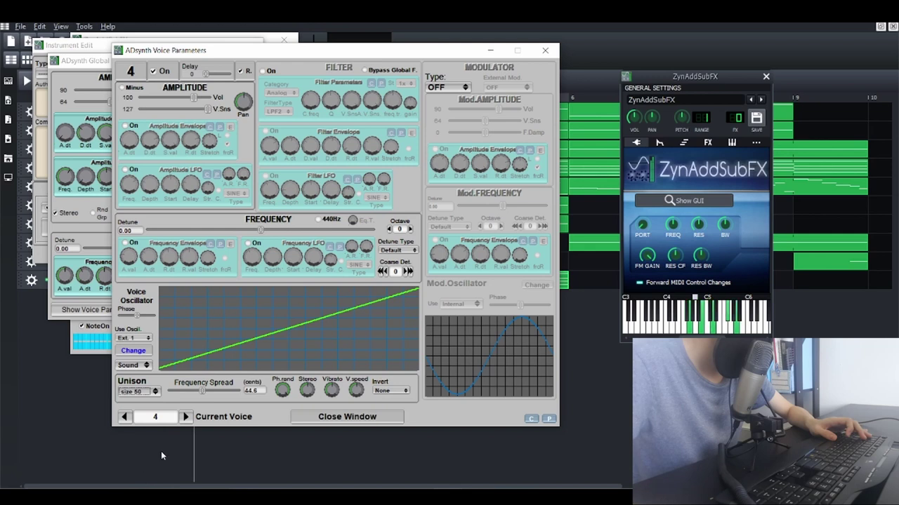
- Raise the lead's global filter cutoff to about 118, closing the Voice, Global and Instrument Edit windows
left_click(545, 52)
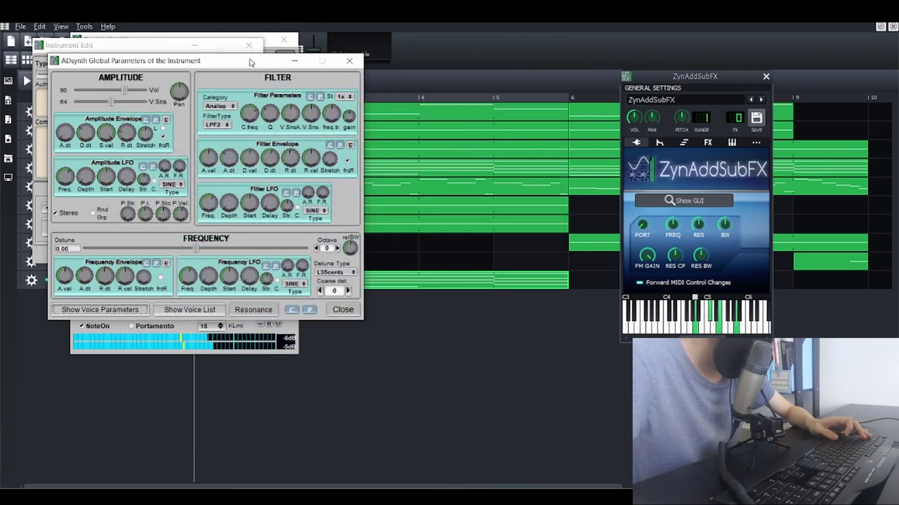
left_click_drag(250, 65, 284, 69)
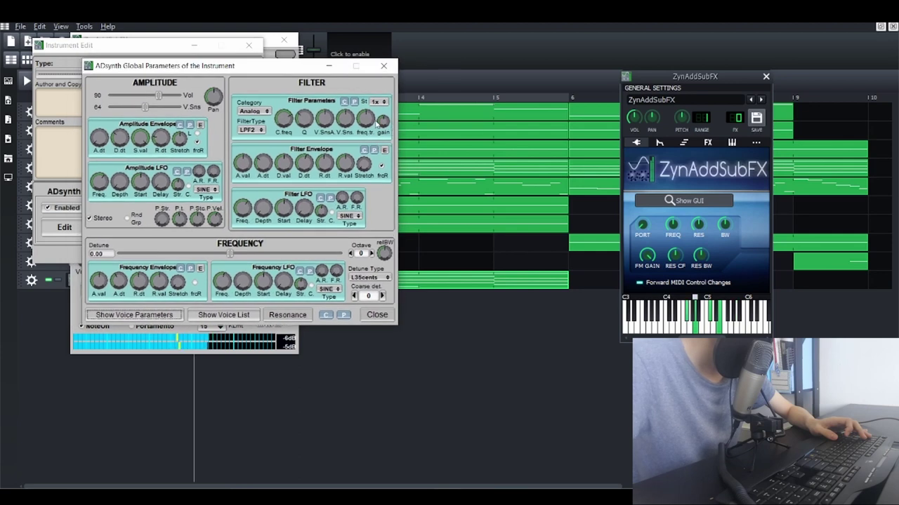
mouse_move(377, 120)
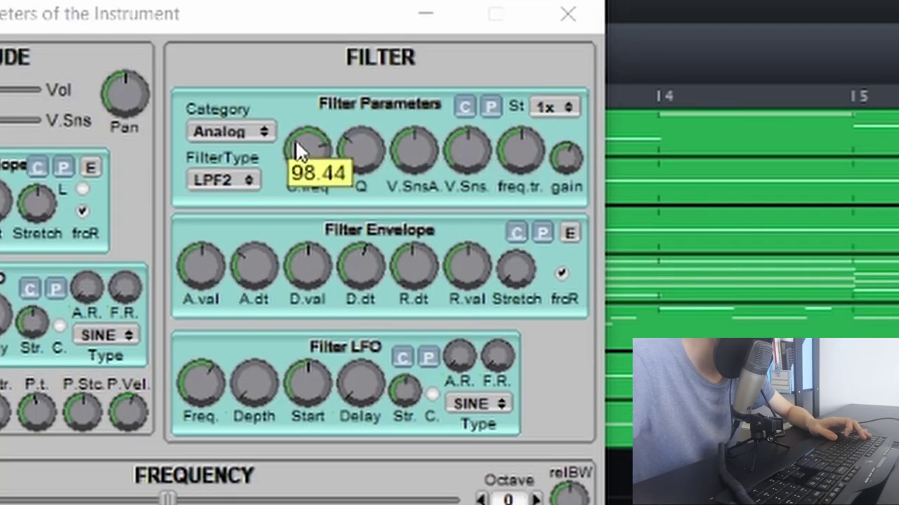
mouse_move(280, 114)
left_mouse_down()
mouse_move(271, 63)
mouse_move(267, 106)
left_mouse_up()
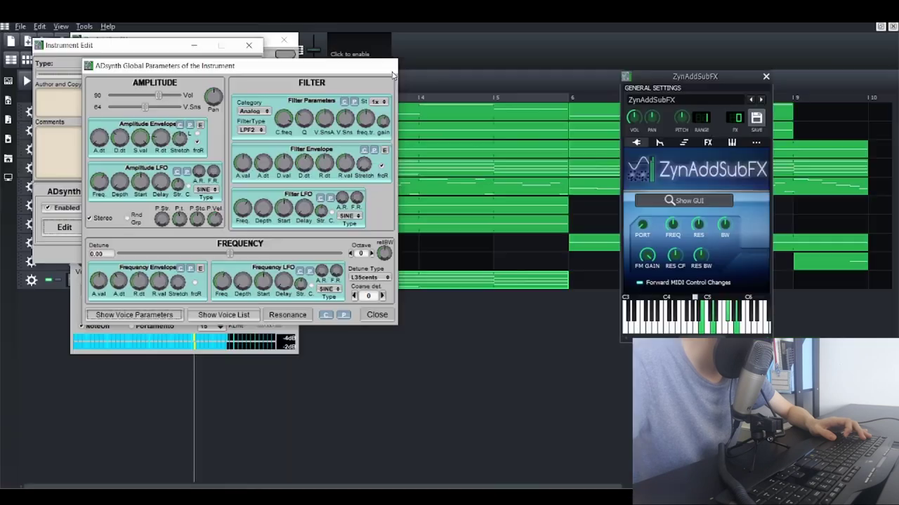
left_click(568, 14)
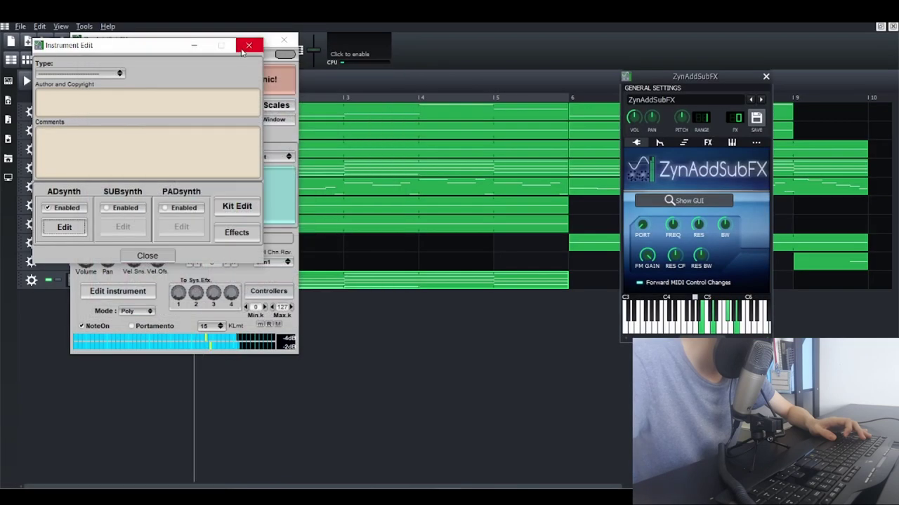
left_click(243, 48)
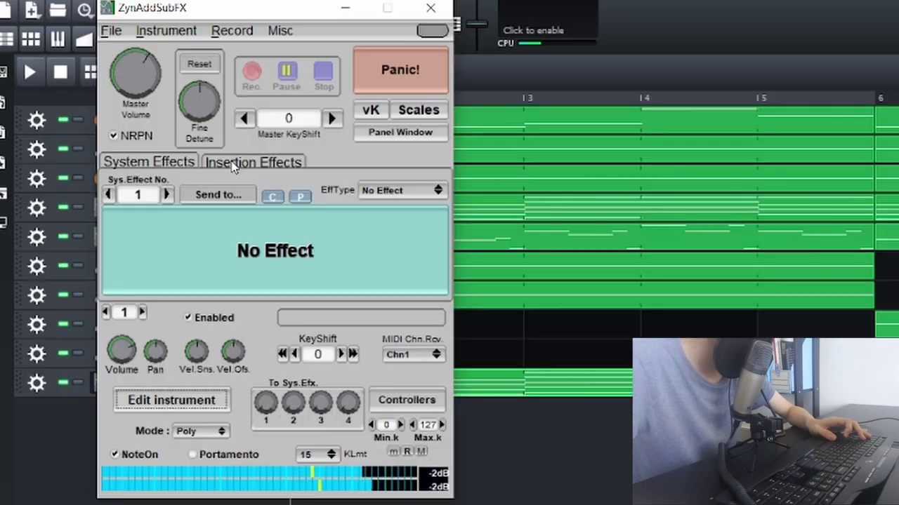
- Set insertion effect 1 to a Chorus on part 1
left_click(158, 139)
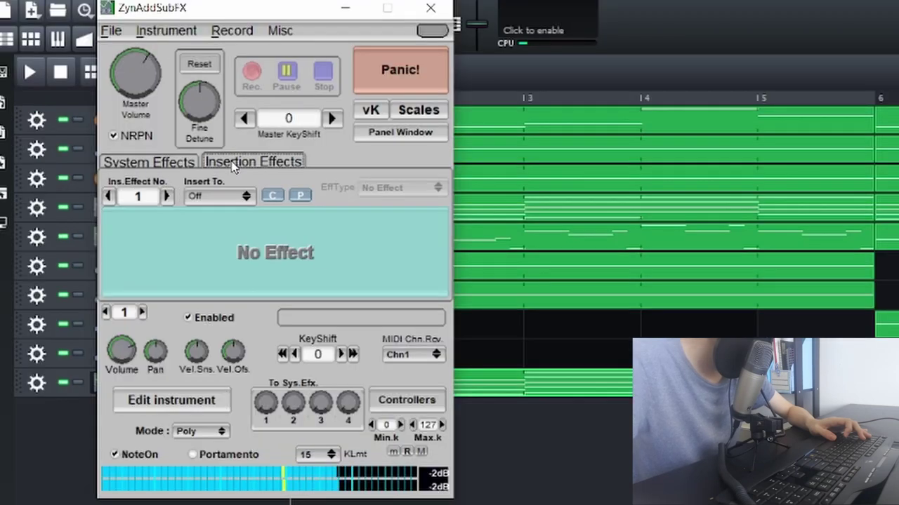
left_click(219, 198)
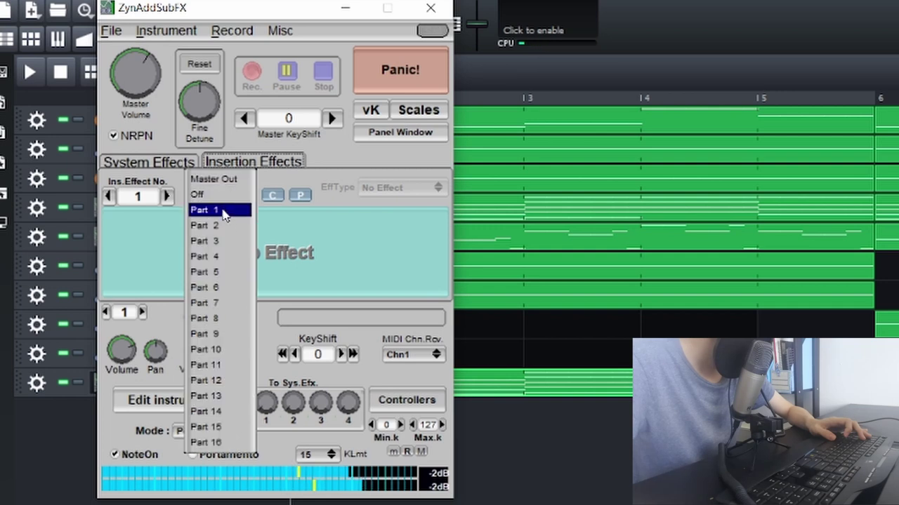
left_click(219, 211)
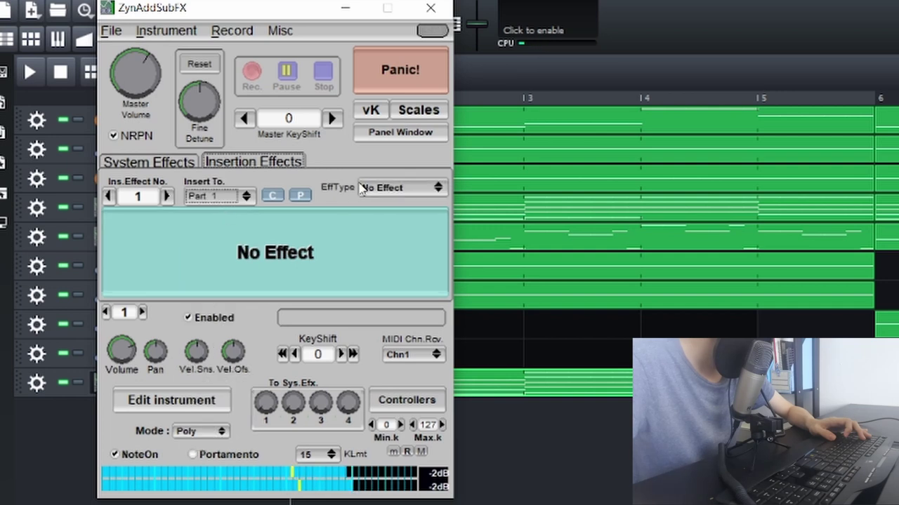
left_click(411, 188)
left_click(412, 238)
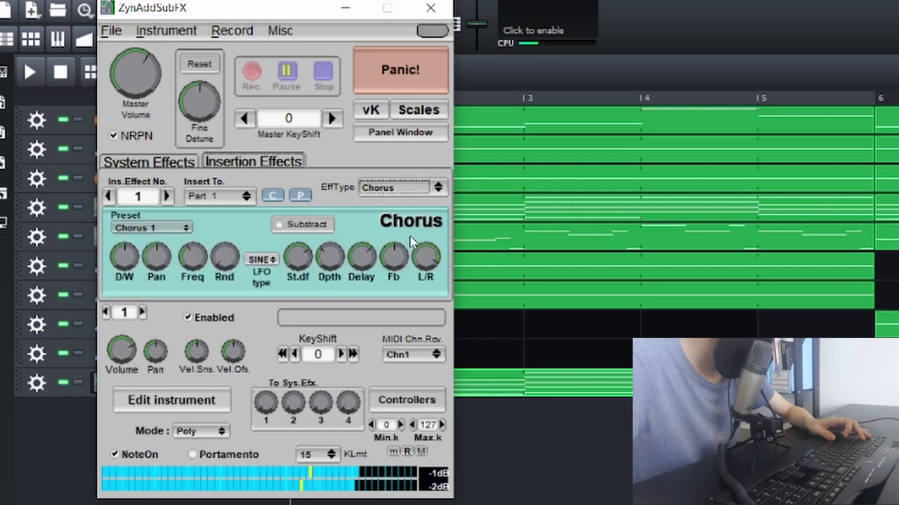
- Set insertion effect 2 to Distortion on part 1, drive about 29, LPF fully open
left_click(167, 197)
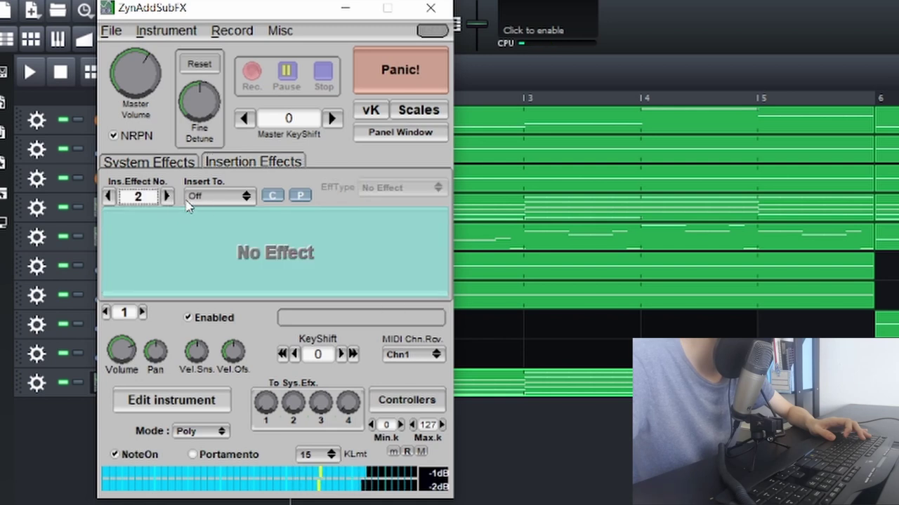
left_click(200, 196)
left_click(219, 218)
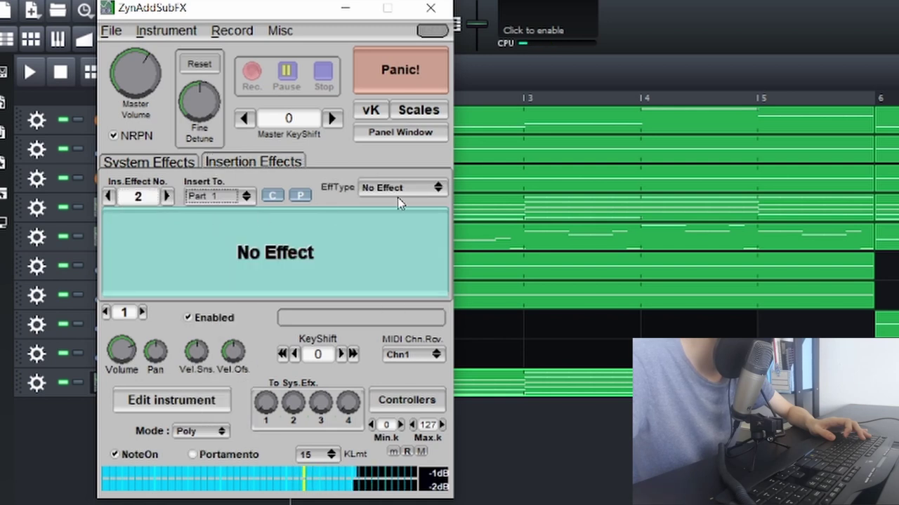
left_click(397, 187)
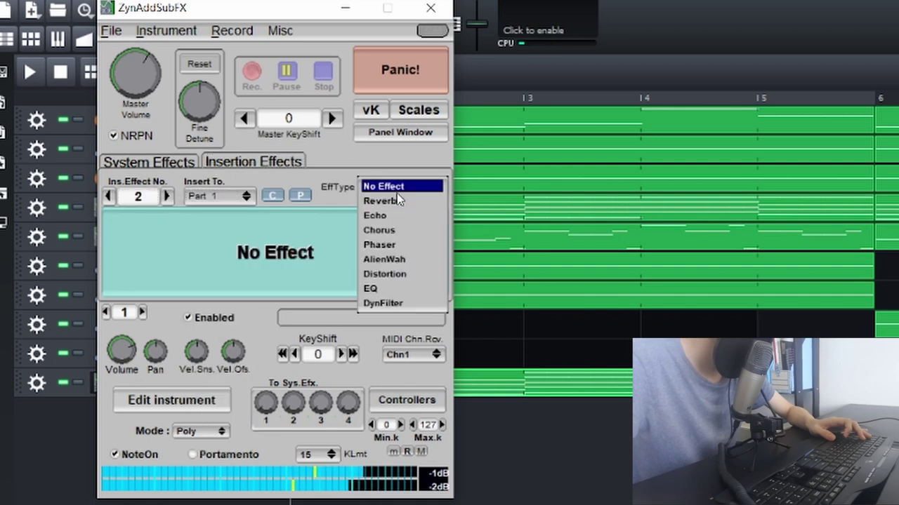
left_click(390, 280)
left_click_drag(225, 270, 223, 283)
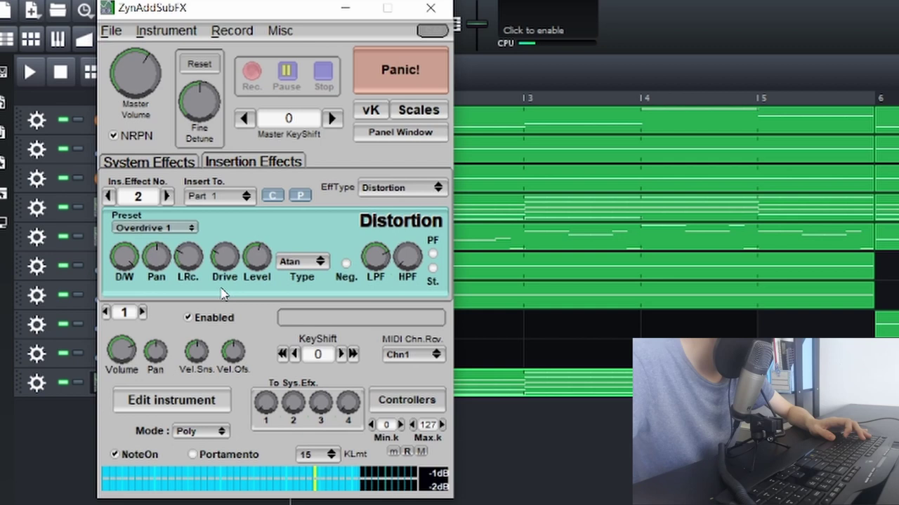
left_click_drag(375, 270, 372, 202)
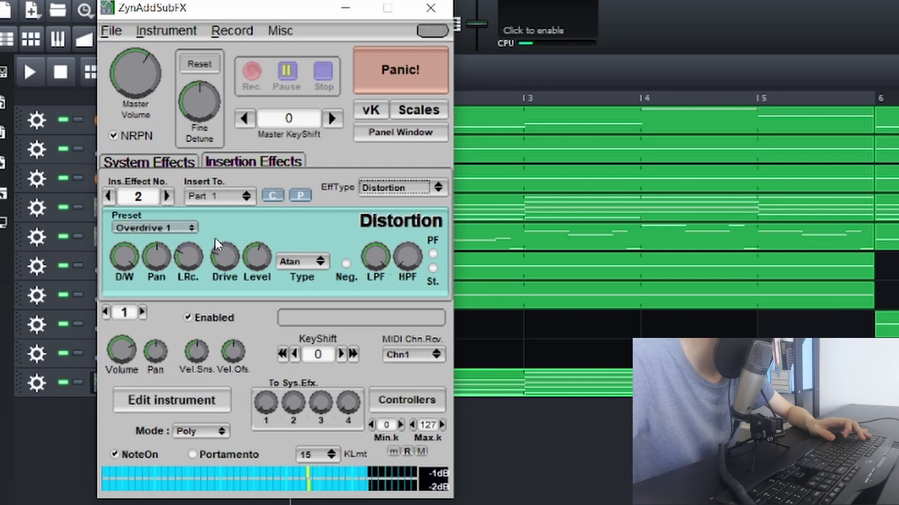
left_click_drag(226, 260, 225, 263)
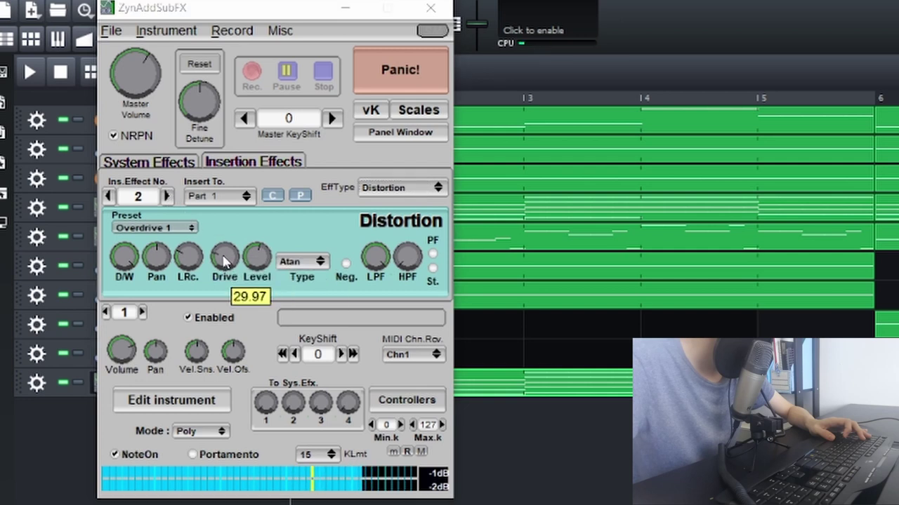
- Make insertion effect 3 an Hp1 high-pass EQ on part 1, lowering its frequency and nudging gain up
left_click(168, 197)
left_click(219, 197)
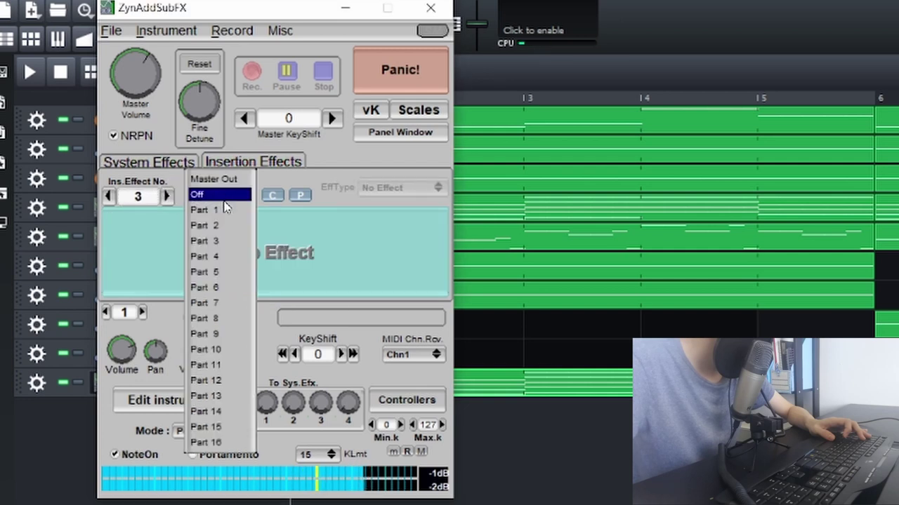
left_click(352, 201)
left_click(410, 196)
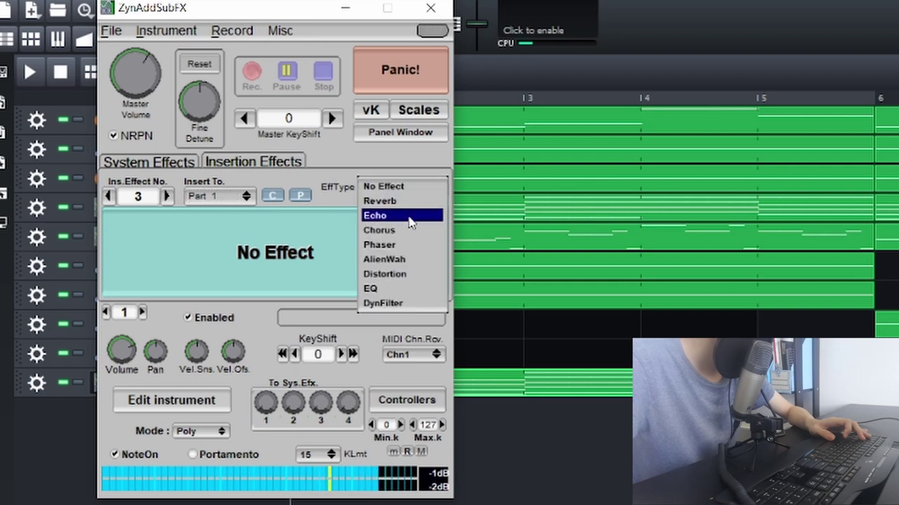
left_click(408, 289)
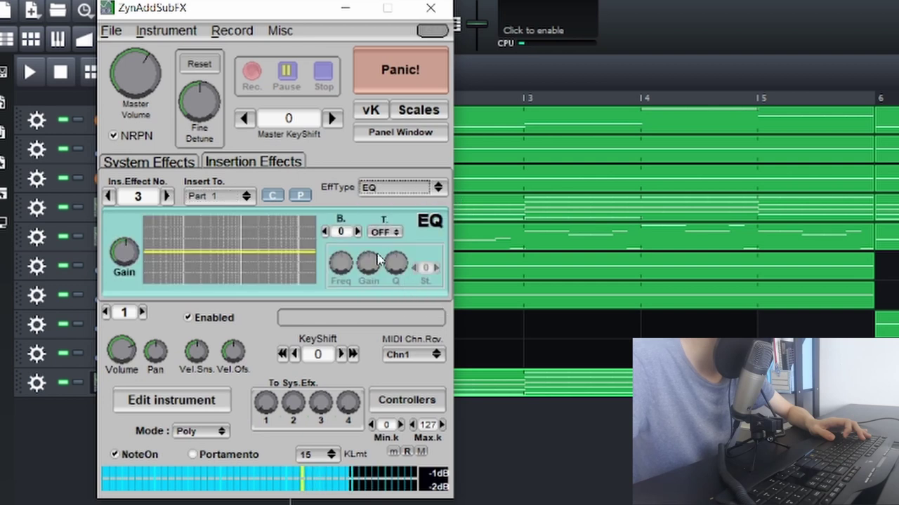
left_click(385, 232)
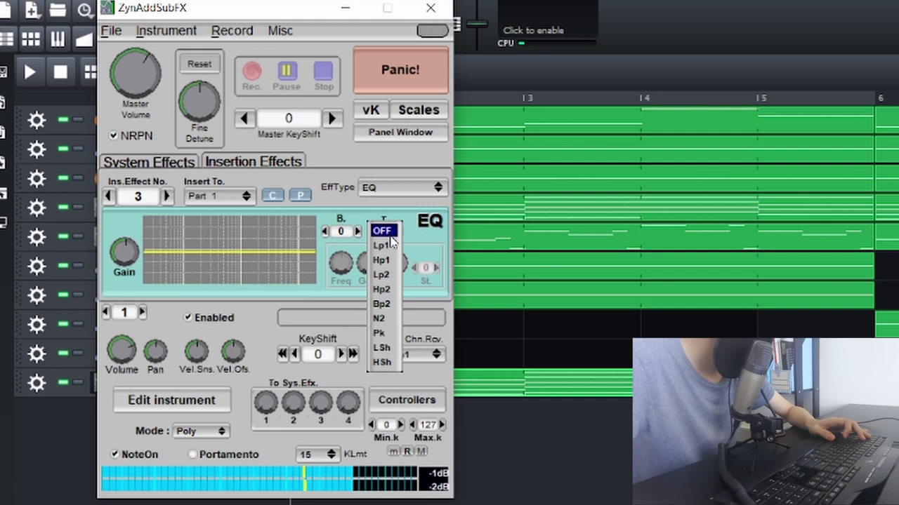
left_click(385, 262)
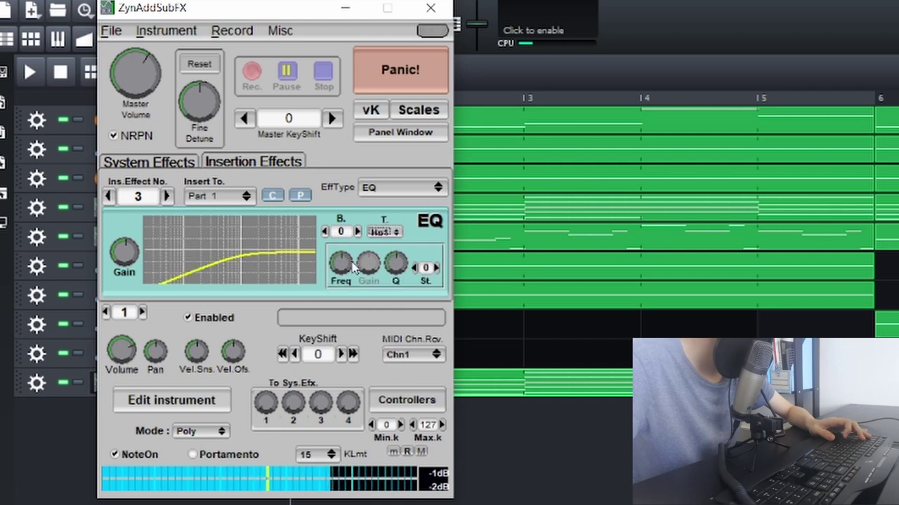
left_click_drag(342, 263, 342, 305)
left_click_drag(125, 251, 118, 249)
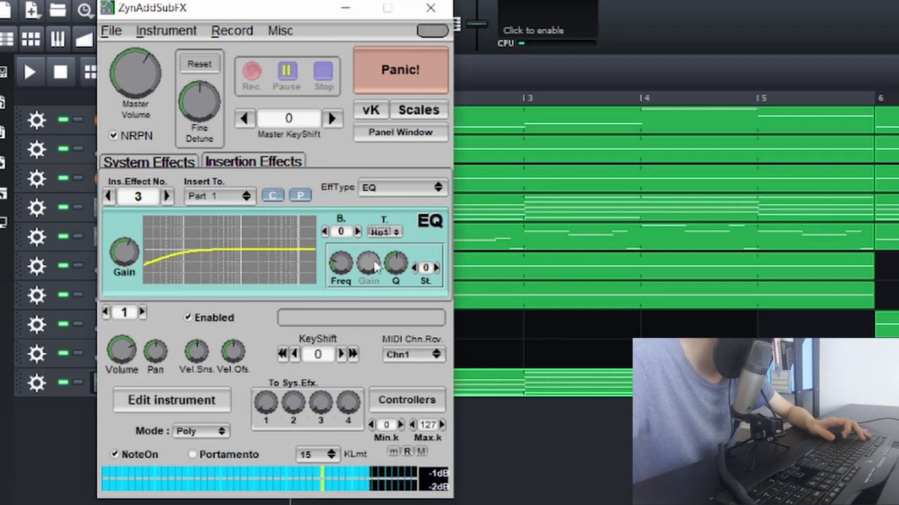
left_click_drag(121, 258, 120, 261)
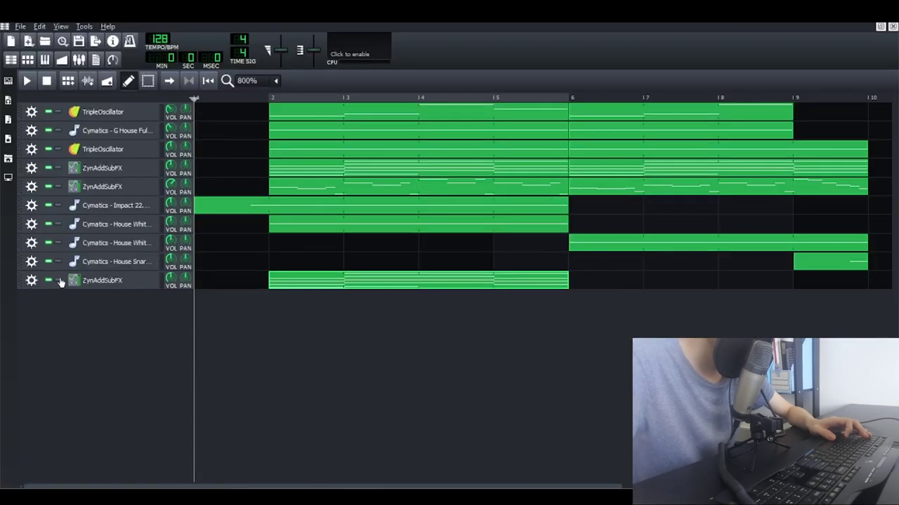
- Solo the bottom ZynAddSubFX track and play it from bar 2
left_click(59, 280)
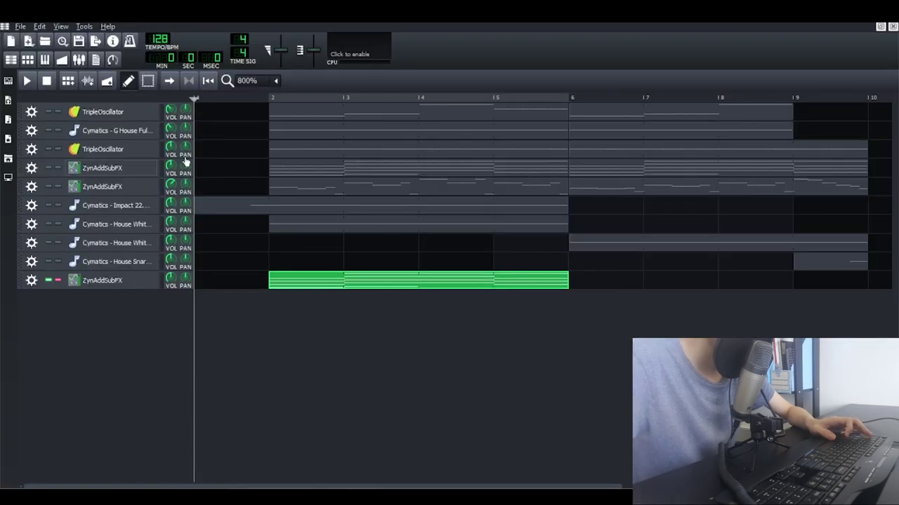
left_click(259, 97)
key("space")
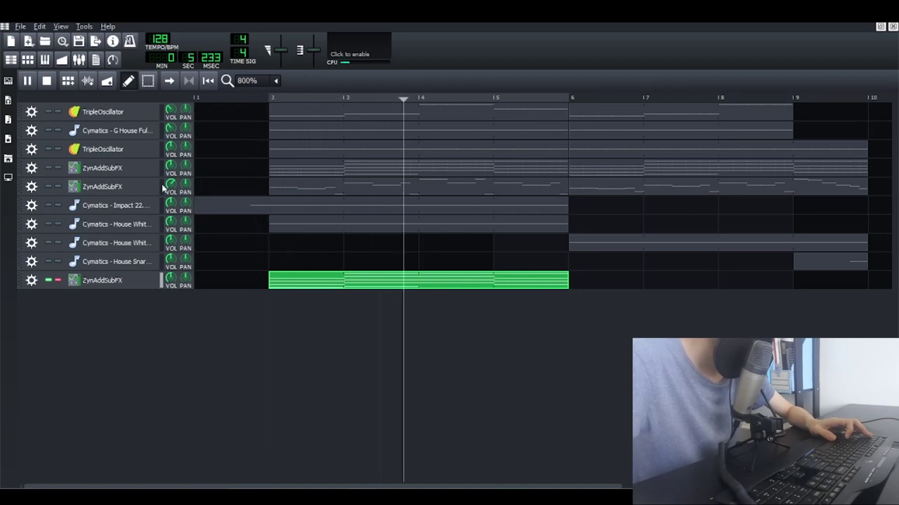
key("space")
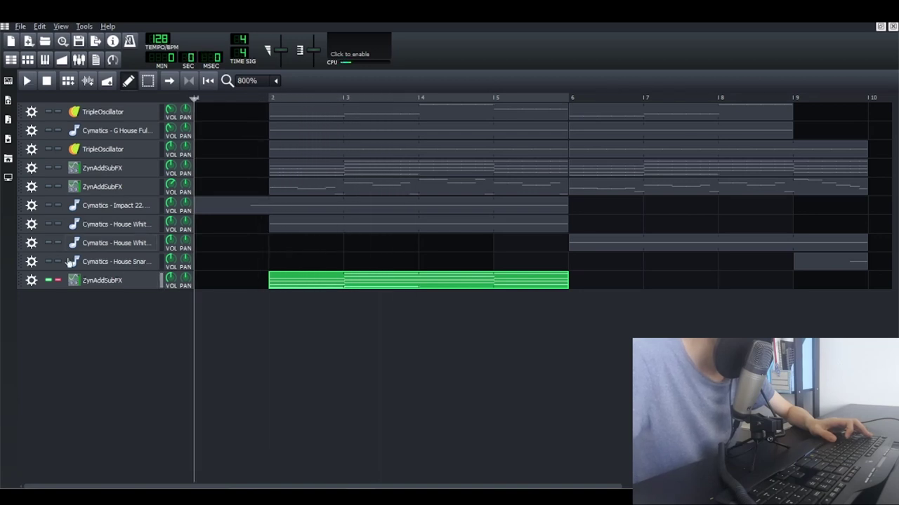
- Solo the first ZynAddSubFX track instead and play it from bar 2
left_click(61, 168)
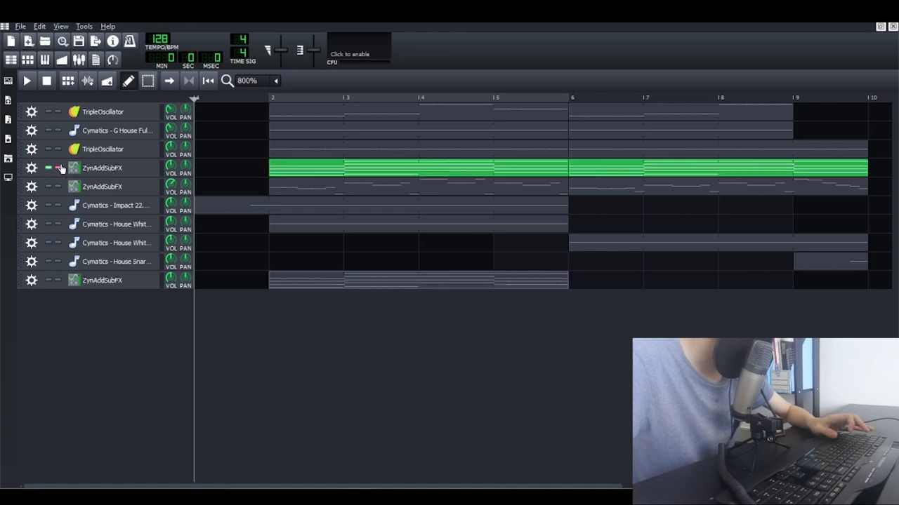
left_click(269, 98)
key("space")
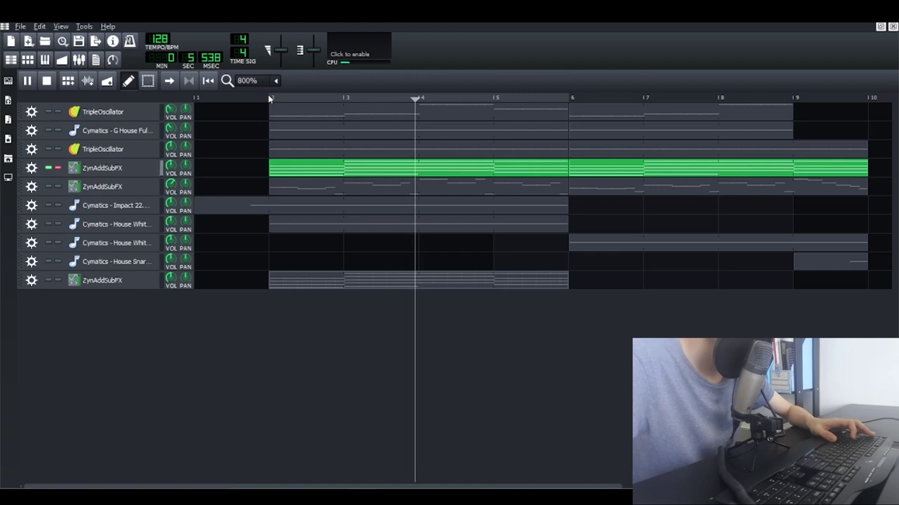
key("space")
- Solo the bottom ZynAddSubFX track again and play it briefly
left_click(57, 280)
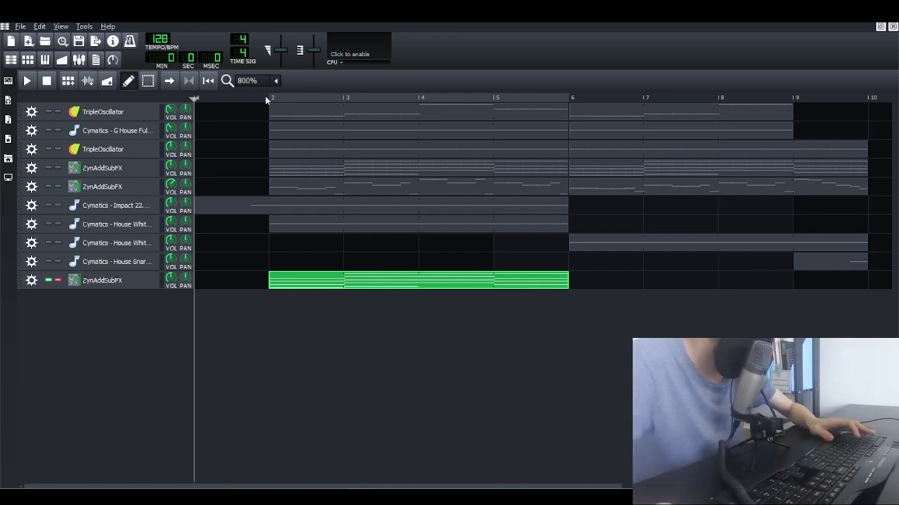
key("space")
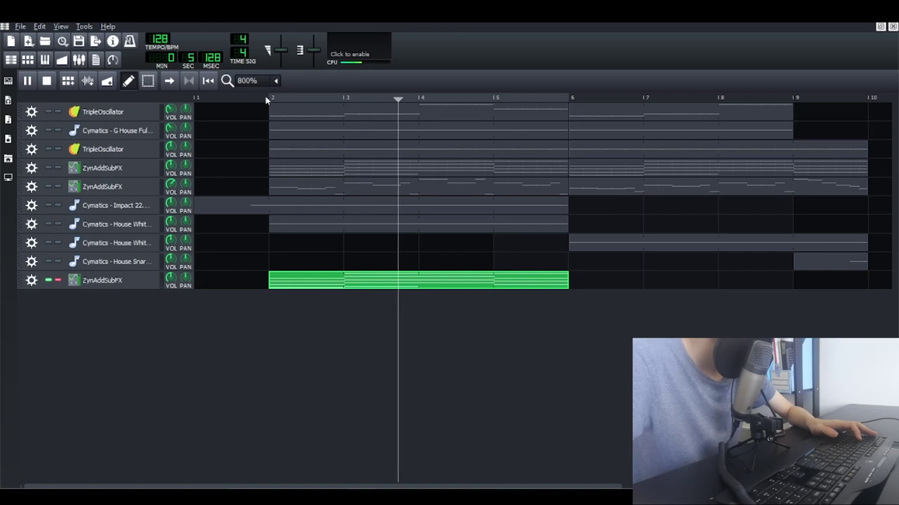
key("space")
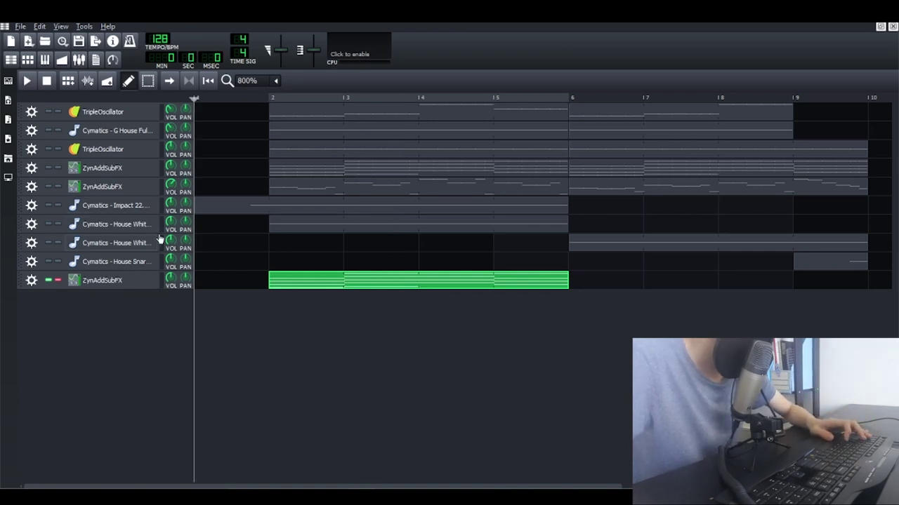
- Add another ZynAddSubFX track holding the pasted four-bar pattern and mute the previous one
left_click(9, 81)
left_click_drag(62, 477, 344, 379)
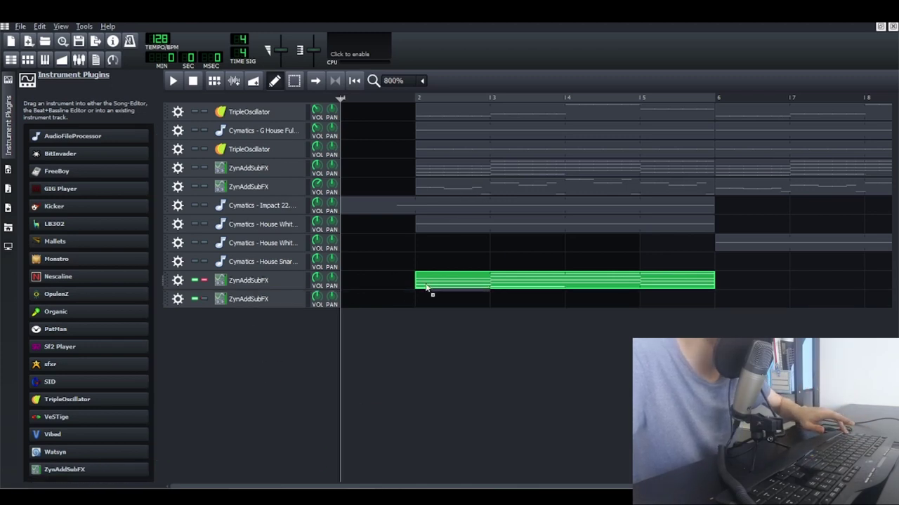
key("ctrl+v")
left_click(195, 282)
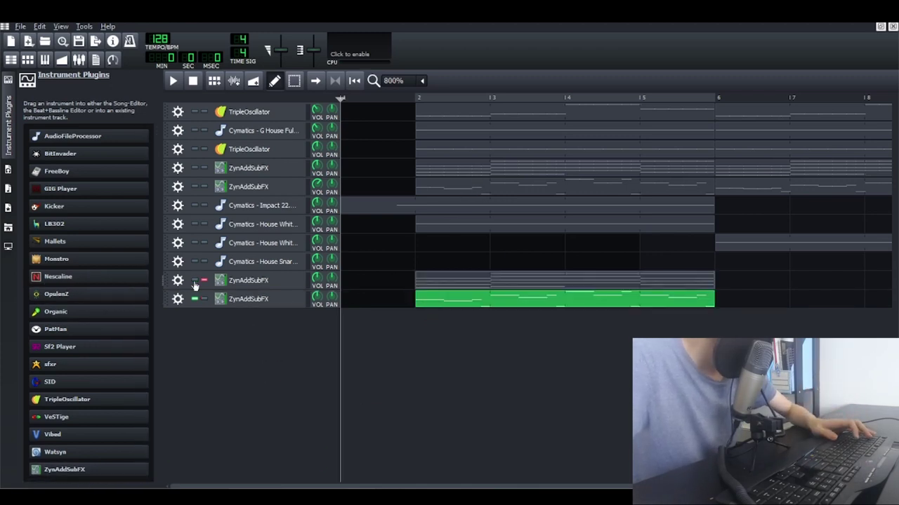
- Preview the new pattern in the Piano-Roll, then bring up the new track's instrument settings
double_click(460, 307)
key("space")
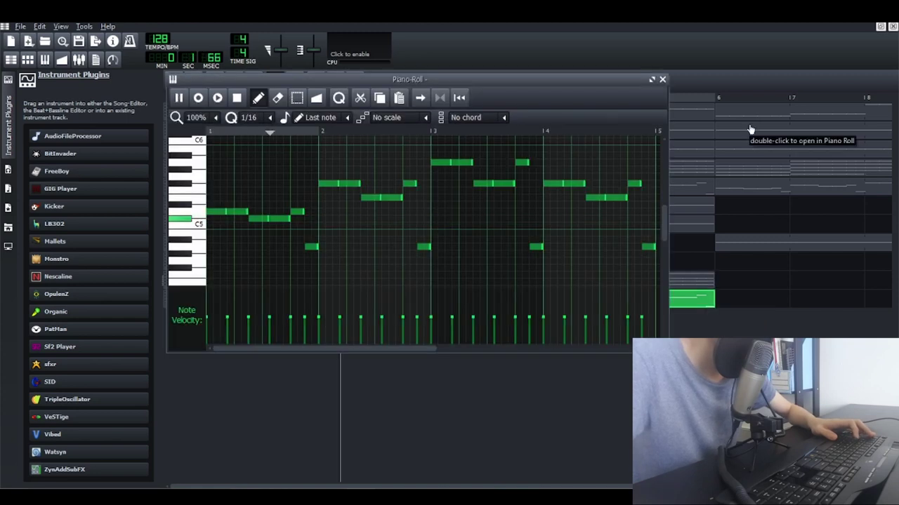
left_click(663, 79)
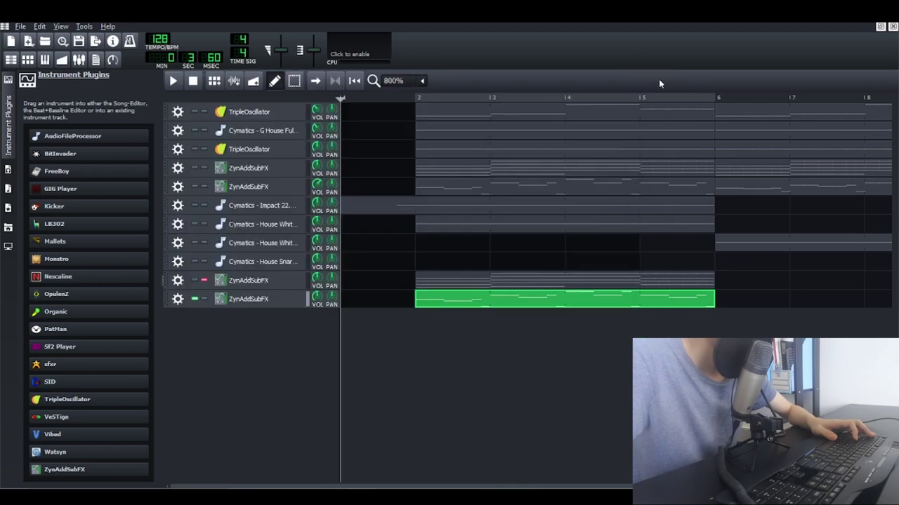
left_click(249, 299)
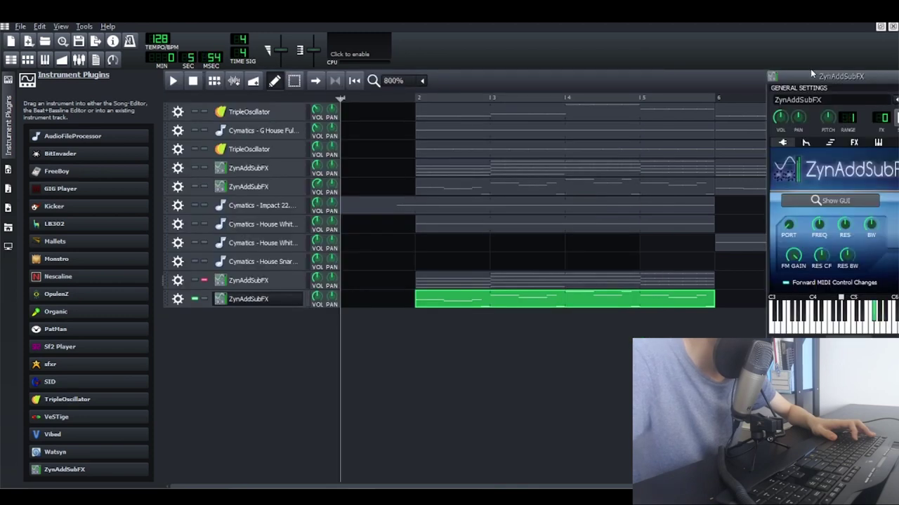
- Bring up the new ZynAddSubFX's ADsynth per-voice parameters
left_click_drag(810, 70, 784, 75)
left_click(801, 204)
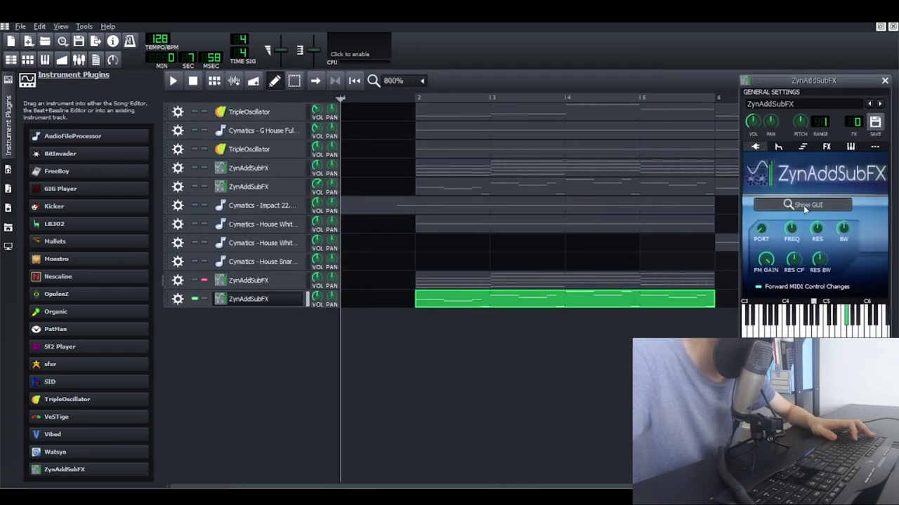
left_click(140, 358)
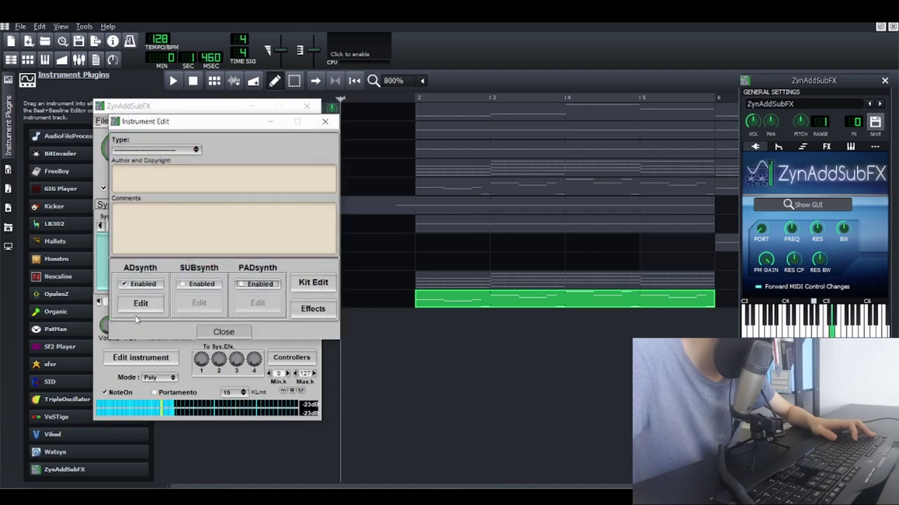
left_click(141, 304)
left_click(70, 279)
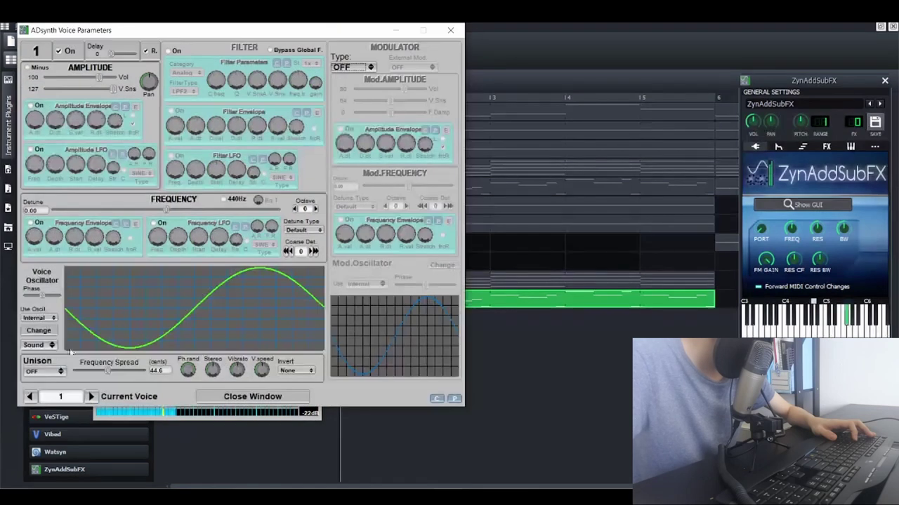
- Give voice 1 a Power ramp with raised harmonic 2 and unison size 50
left_click(39, 330)
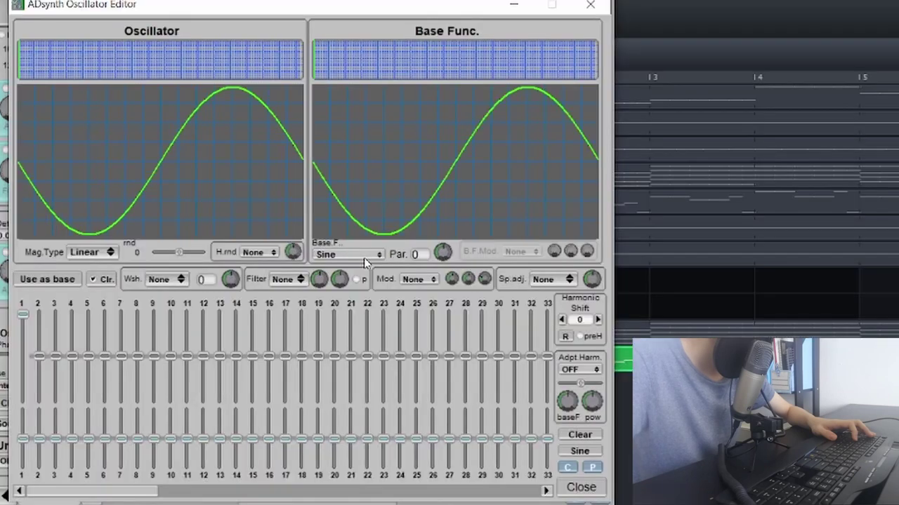
left_click(288, 224)
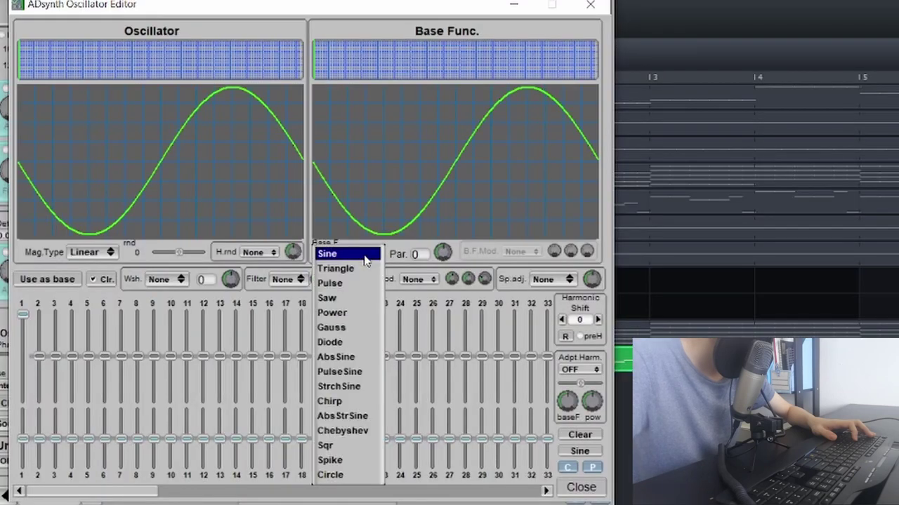
left_click(283, 267)
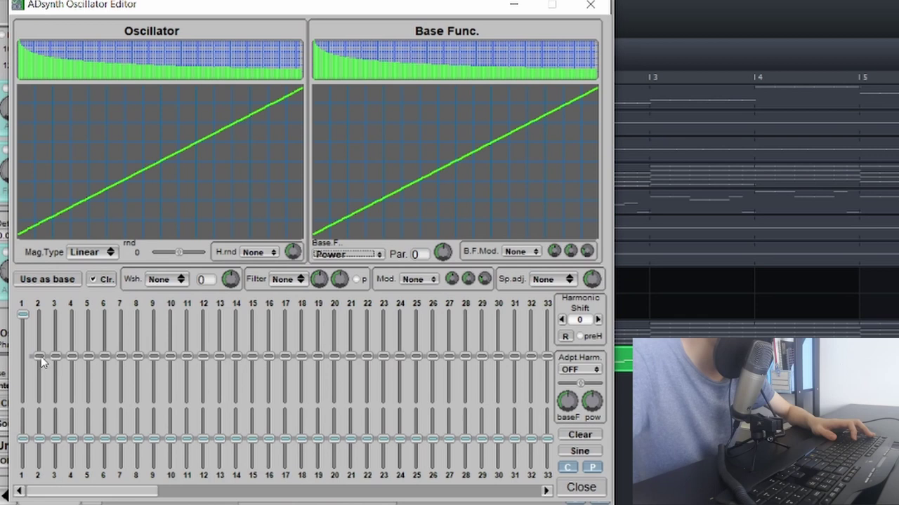
left_click_drag(40, 360, 38, 342)
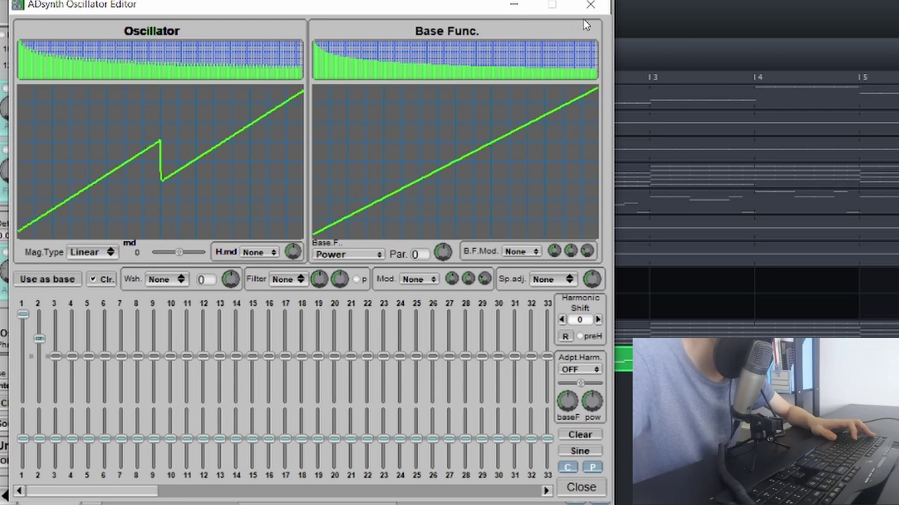
left_click(590, 5)
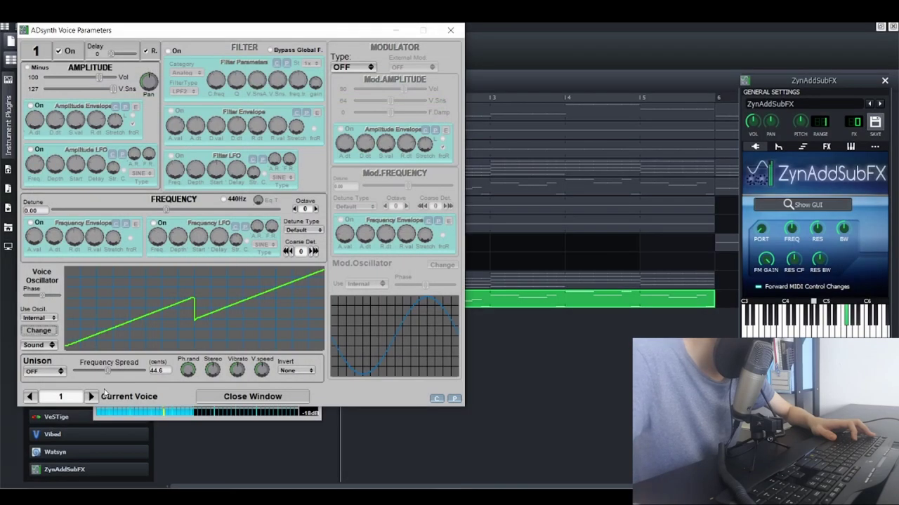
left_click(91, 397)
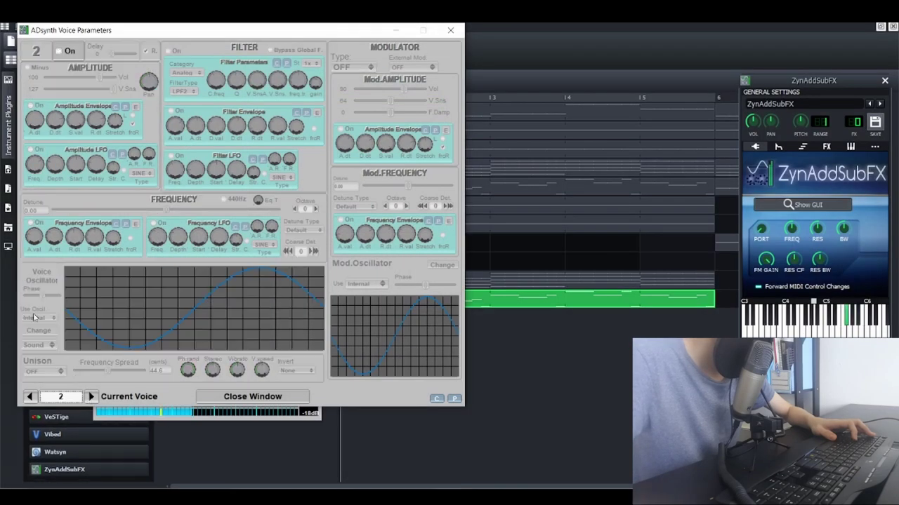
left_click(31, 397)
left_click(42, 371)
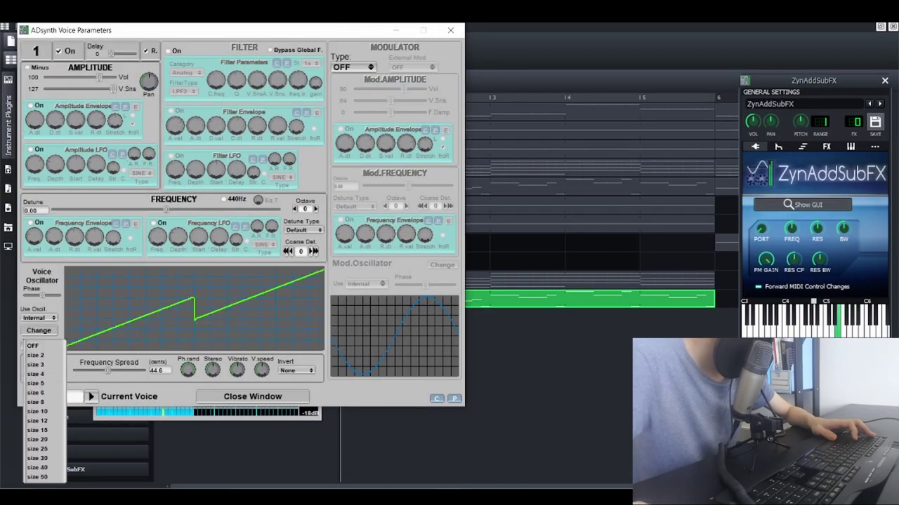
left_click(50, 478)
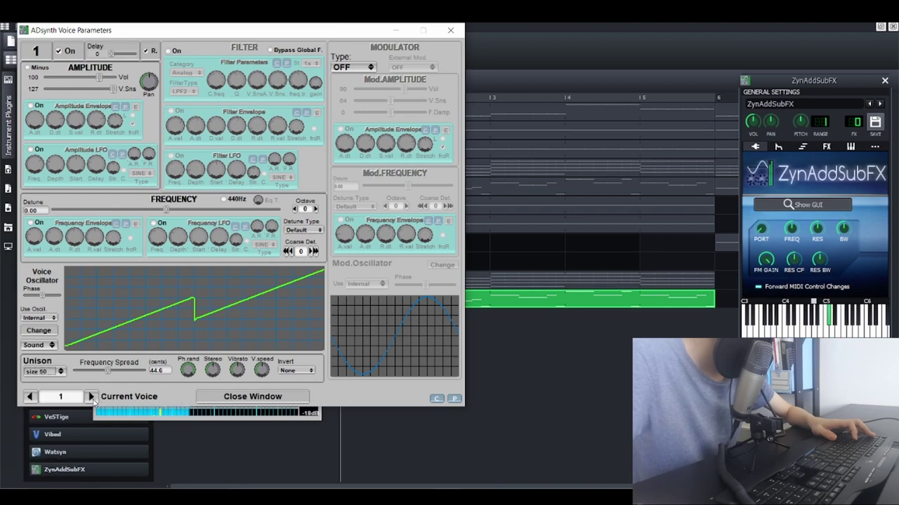
- Turn on voice 2 reusing voice 1's oscillator, one octave up, unison size 50
left_click(91, 397)
left_click(59, 51)
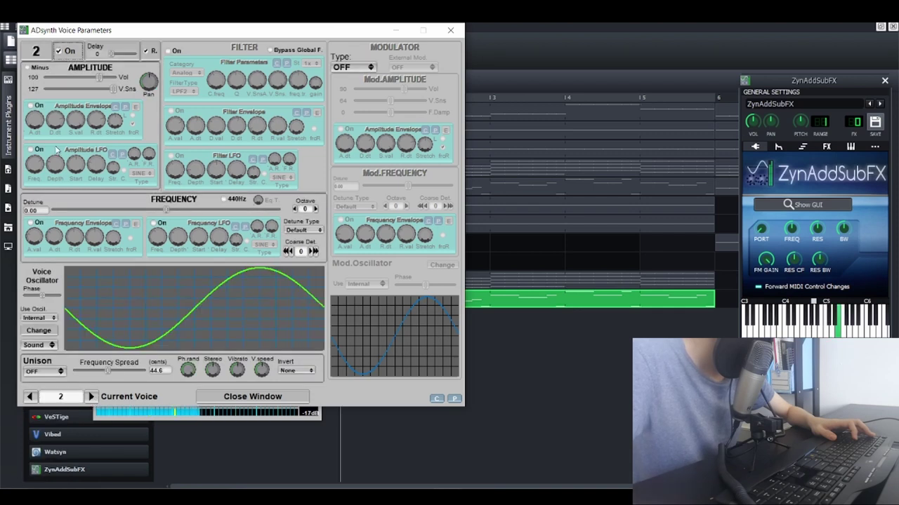
left_click(48, 318)
left_click(46, 328)
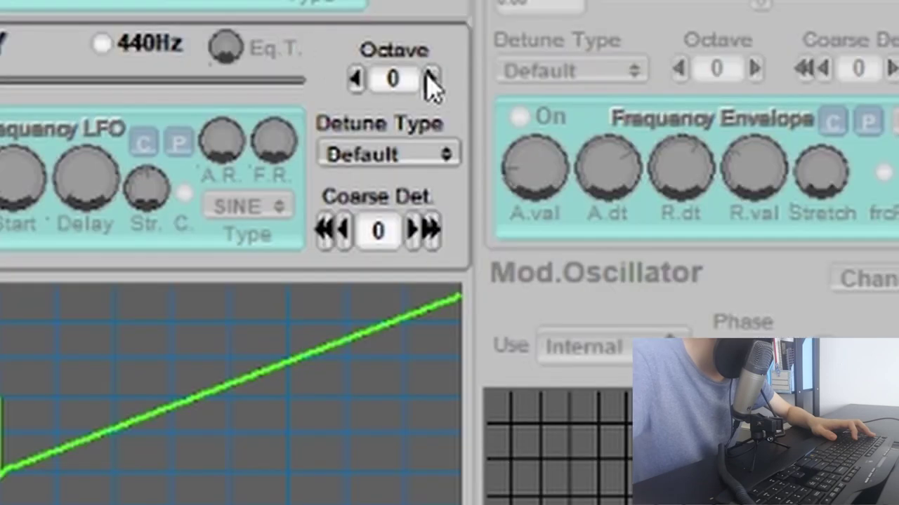
left_click(314, 209)
left_click(47, 318)
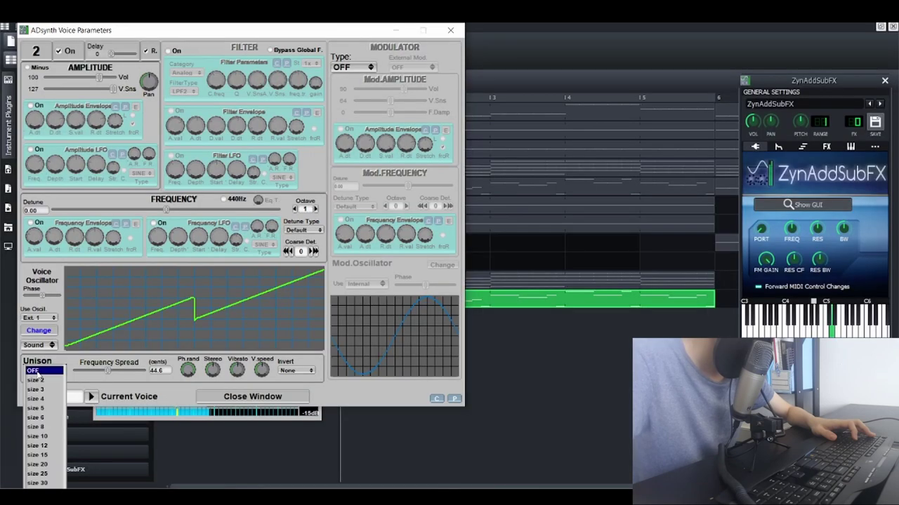
left_click(76, 477)
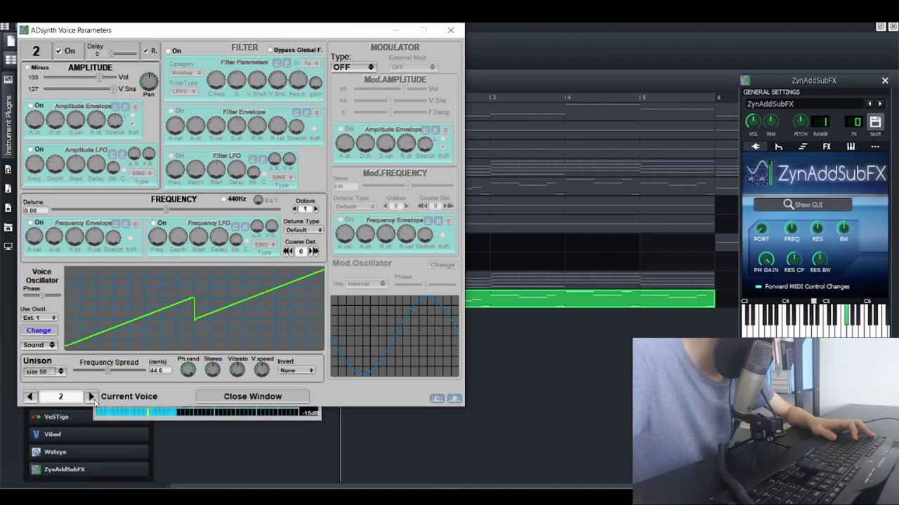
- Turn on voice 3 as quieter white noise with unison off
left_click(92, 397)
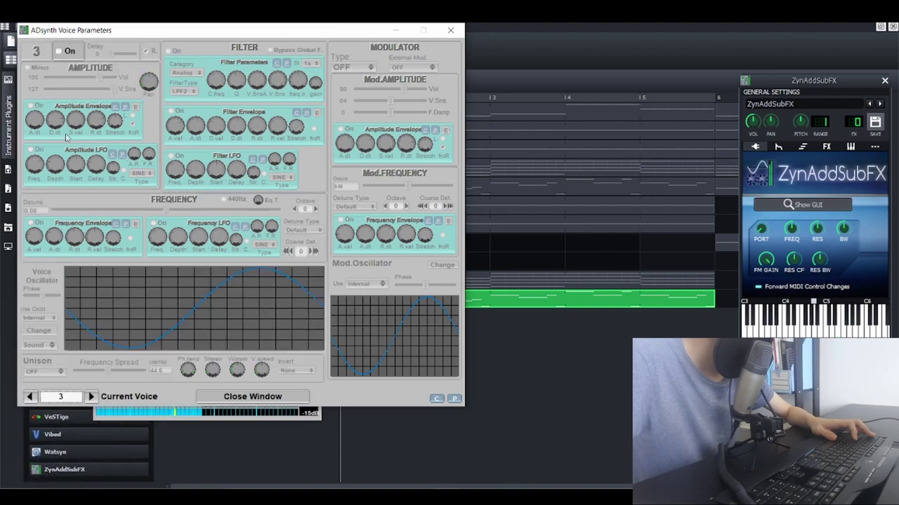
left_click(59, 51)
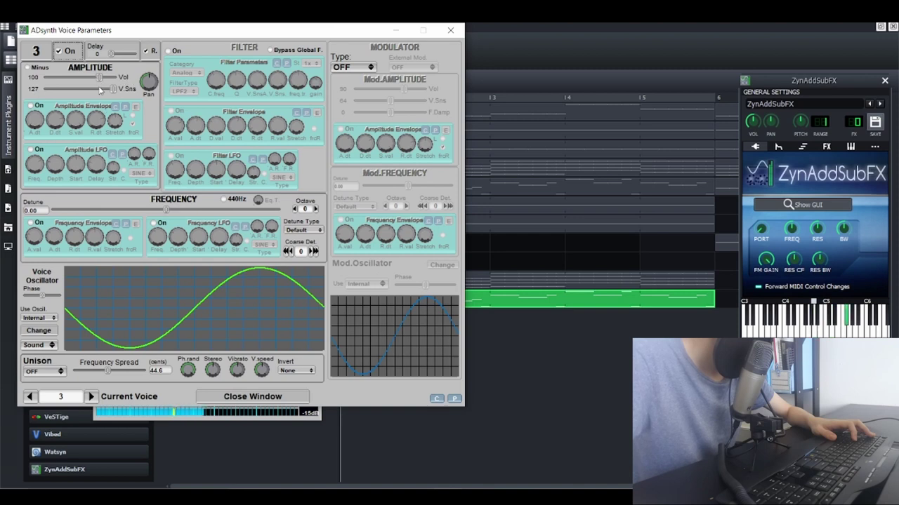
left_click_drag(100, 83, 84, 86)
left_click(60, 373)
left_click(45, 346)
left_click(43, 345)
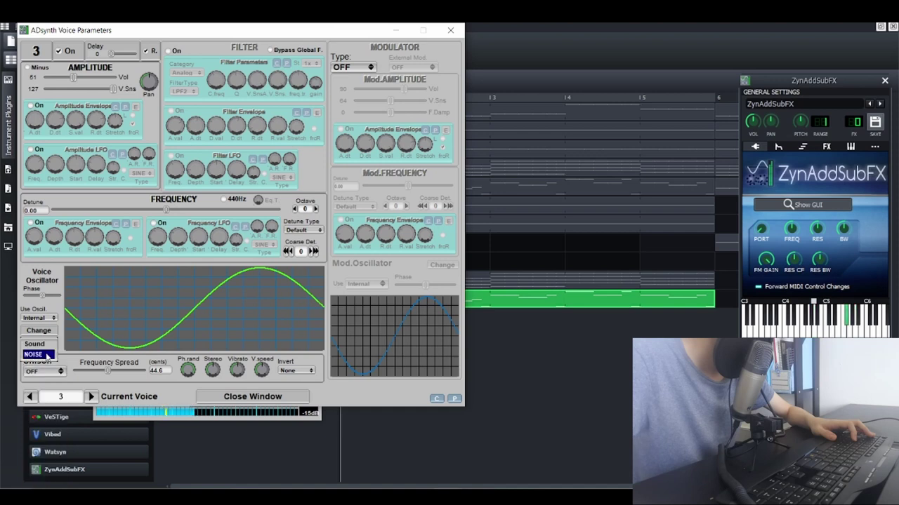
left_click(34, 354)
- Turn on voice 4 with a Triangle base waveform and unison size 50
left_click(90, 397)
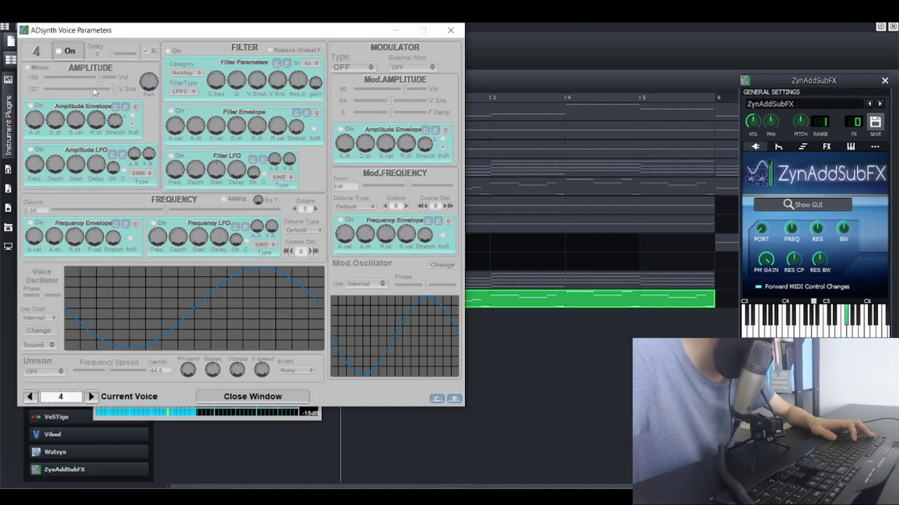
left_click(59, 52)
left_click(40, 331)
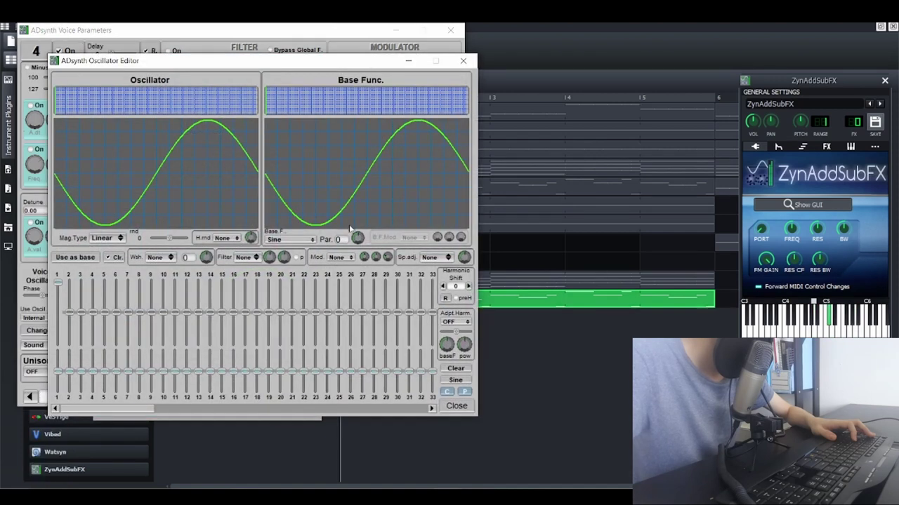
left_click(298, 242)
left_click(296, 250)
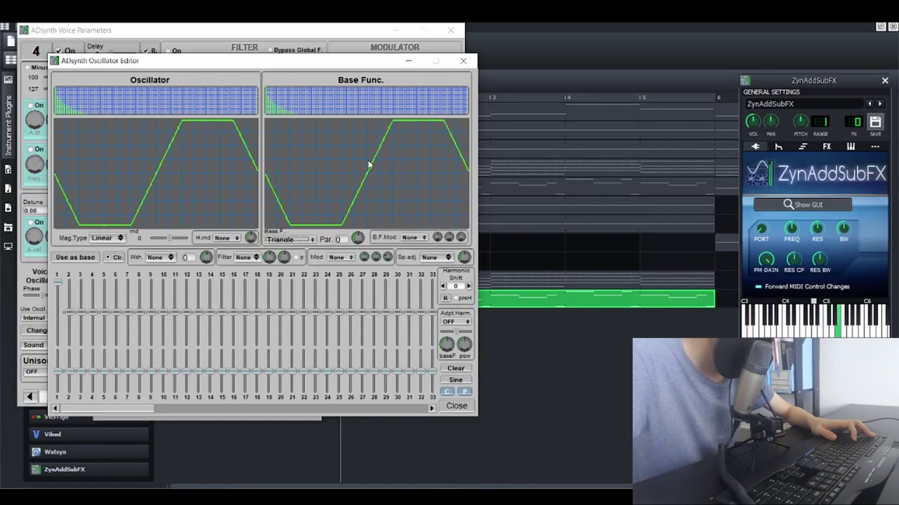
left_click(463, 61)
left_click(43, 371)
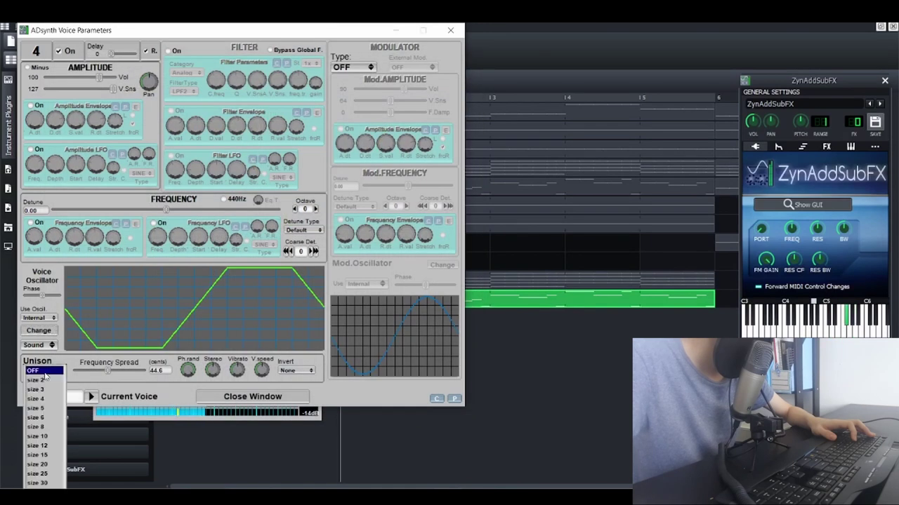
left_click(45, 476)
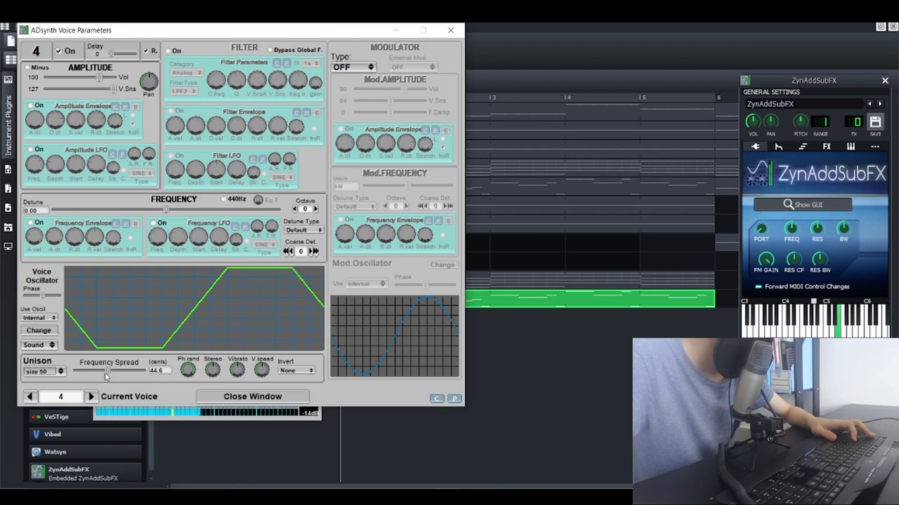
- Raise the global filter cutoff to about 126 and gain to about 82
left_click(450, 31)
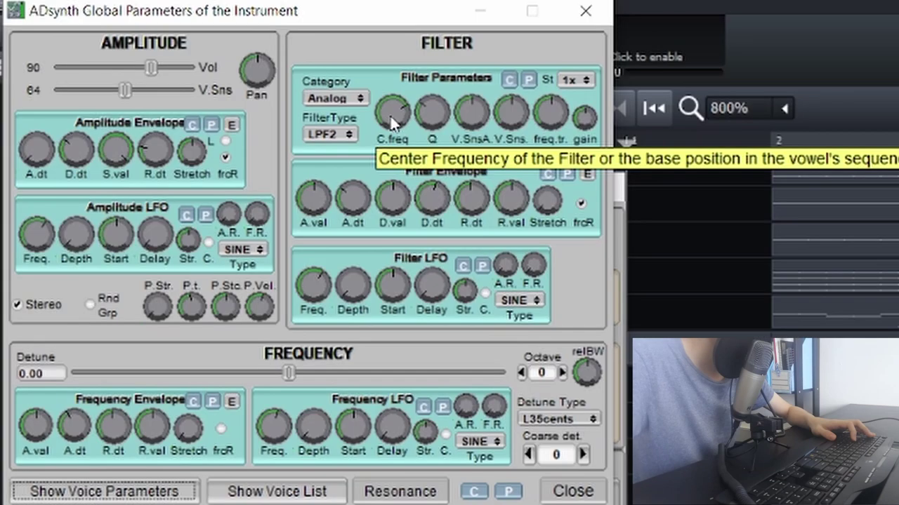
left_click_drag(217, 84, 216, 62)
left_click_drag(387, 70, 387, 57)
left_click_drag(582, 114, 577, 87)
left_click(585, 10)
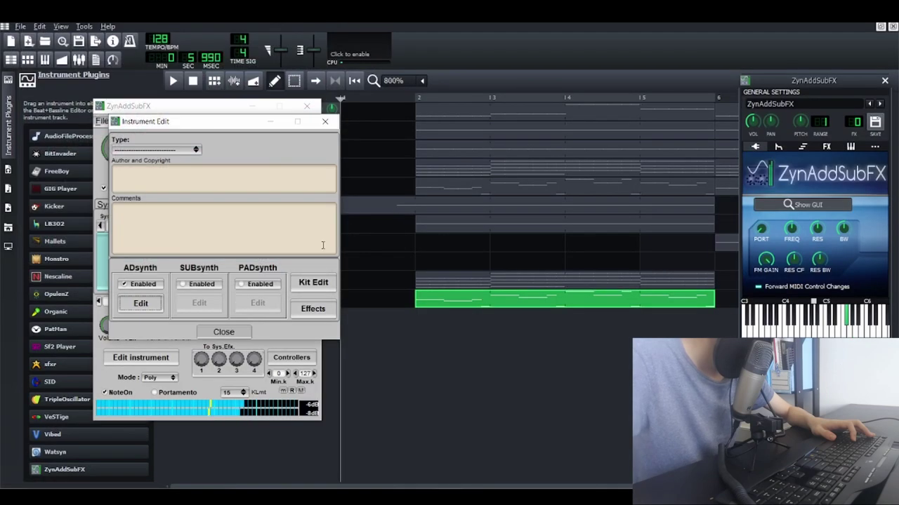
- Route insertion effect 1 to Part 1 as a Reverb and adjust its Time
left_click(325, 121)
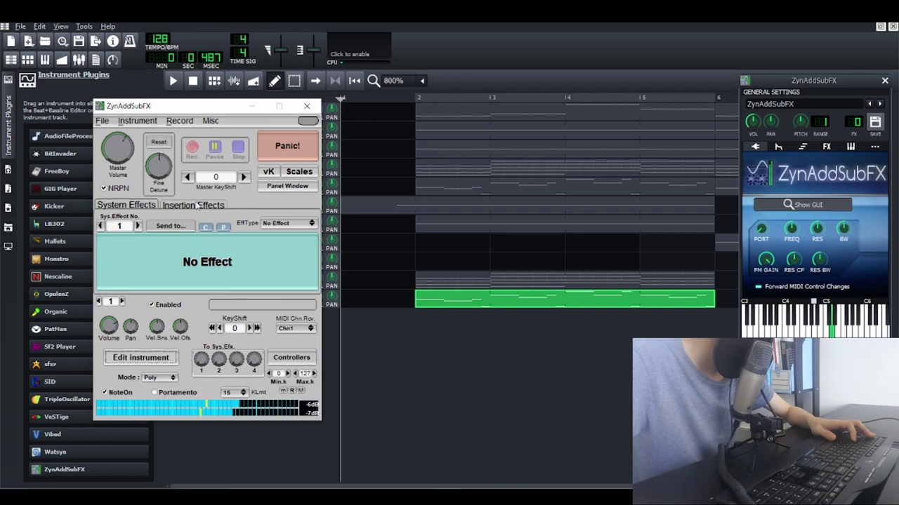
left_click(198, 205)
left_click(169, 205)
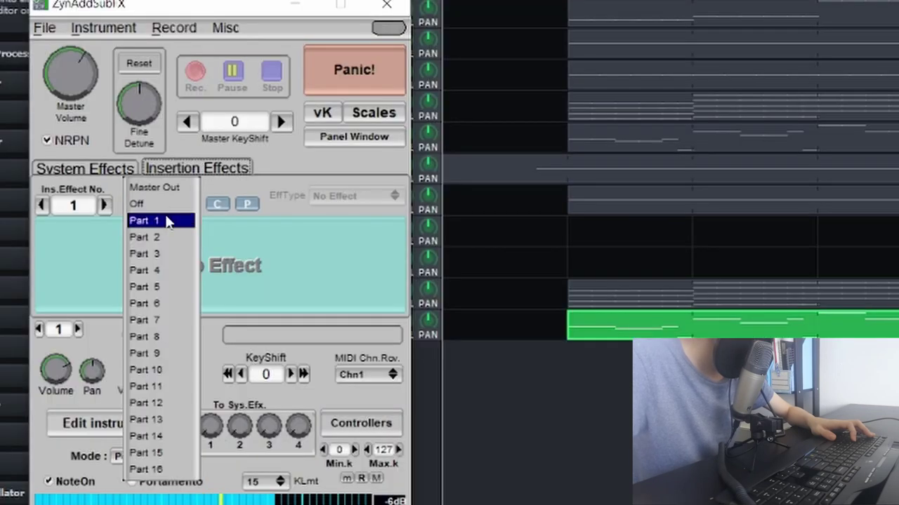
left_click(157, 218)
left_click(339, 196)
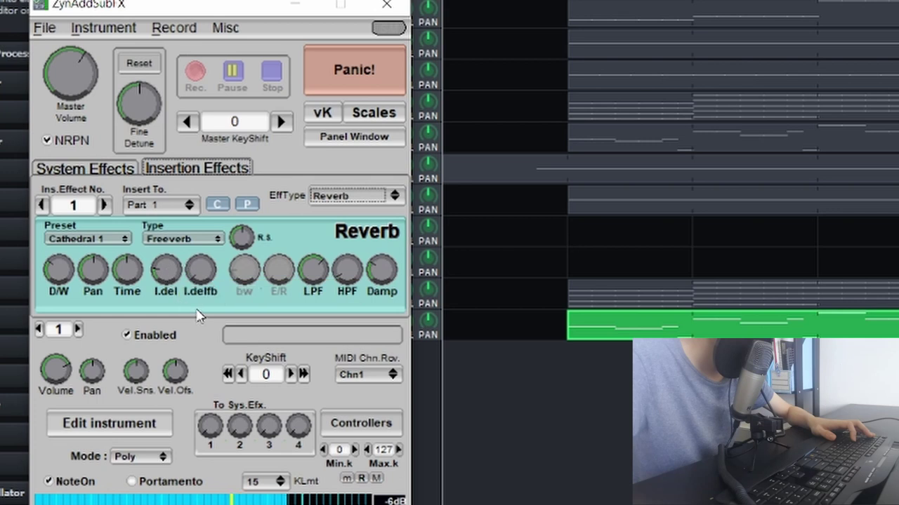
left_click_drag(125, 270, 129, 302)
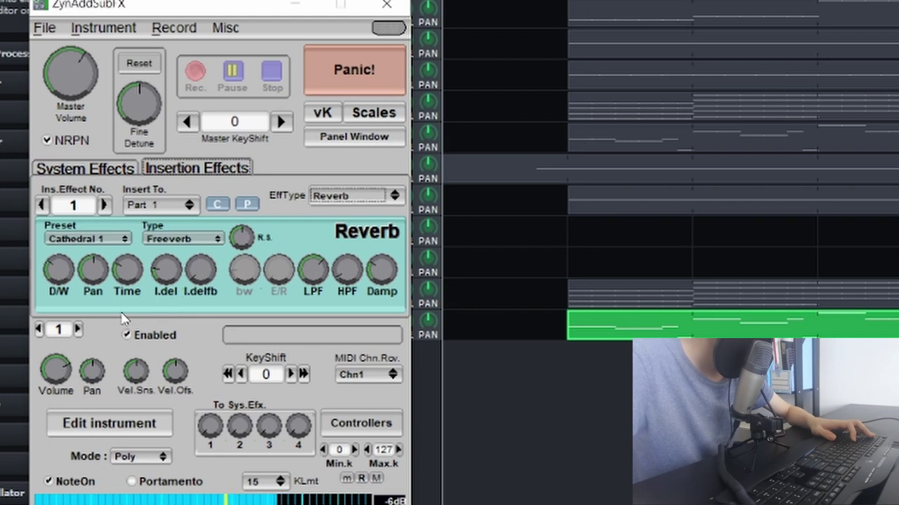
scroll(133, 284, "down", 3)
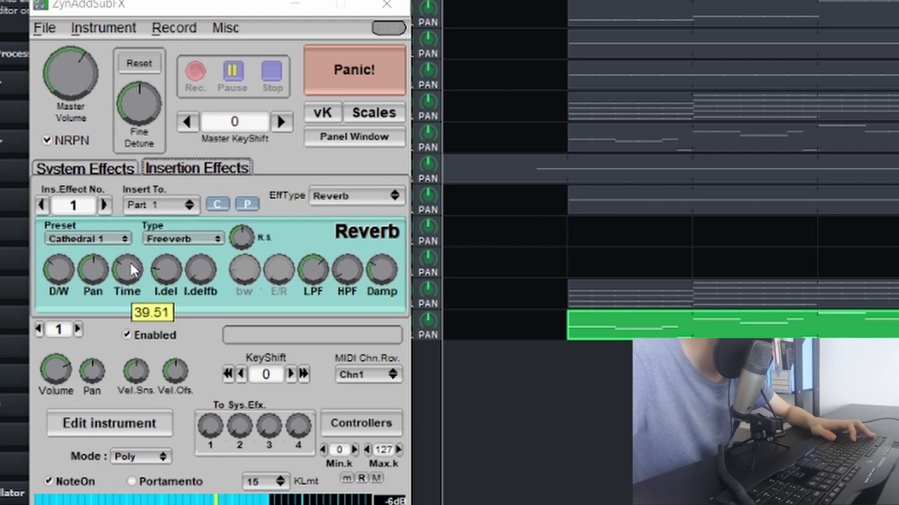
- Make insertion effect 2 a Chorus routed to Part 1
left_click(104, 205)
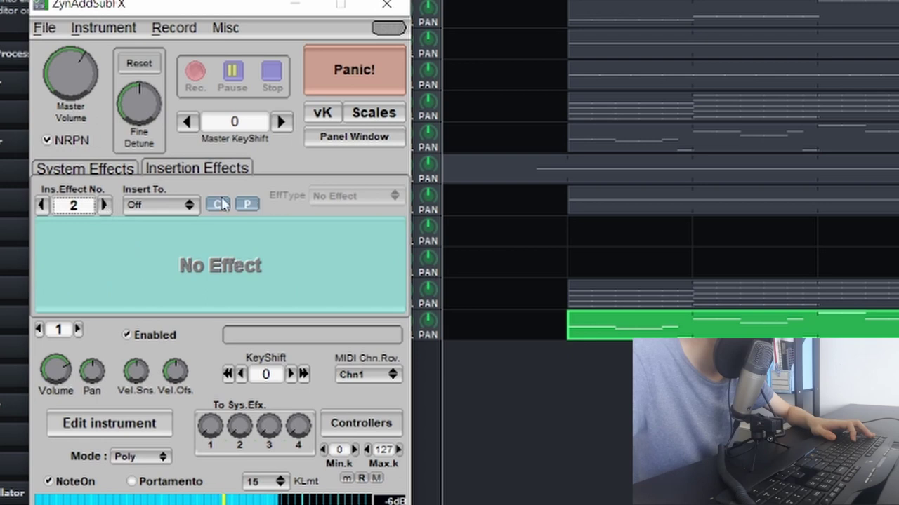
left_click(163, 205)
left_click(169, 222)
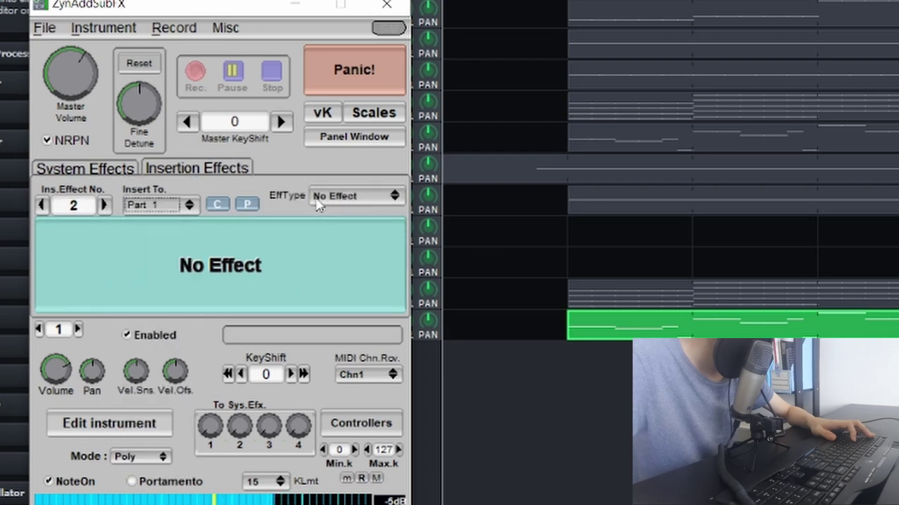
left_click(330, 196)
left_click(345, 243)
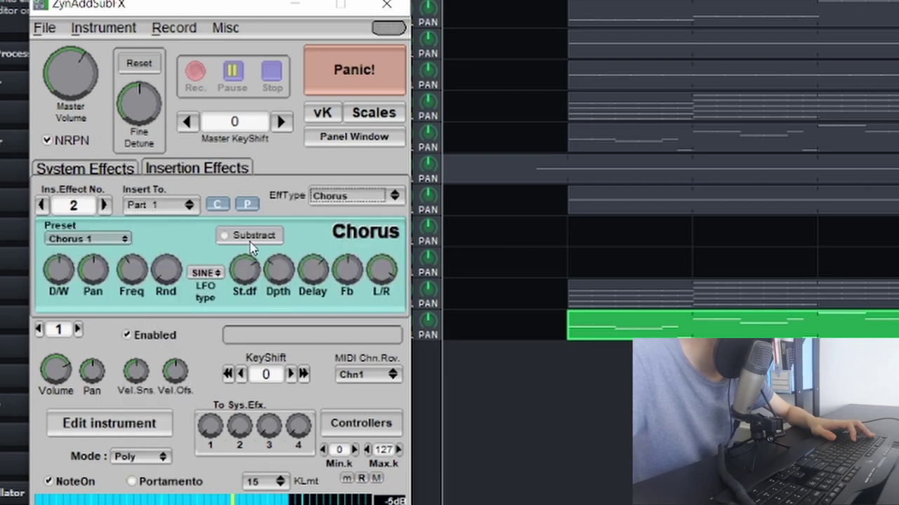
- Make insertion effect 3 a Distortion on Part 1 with drive lowered to about 34
left_click(104, 205)
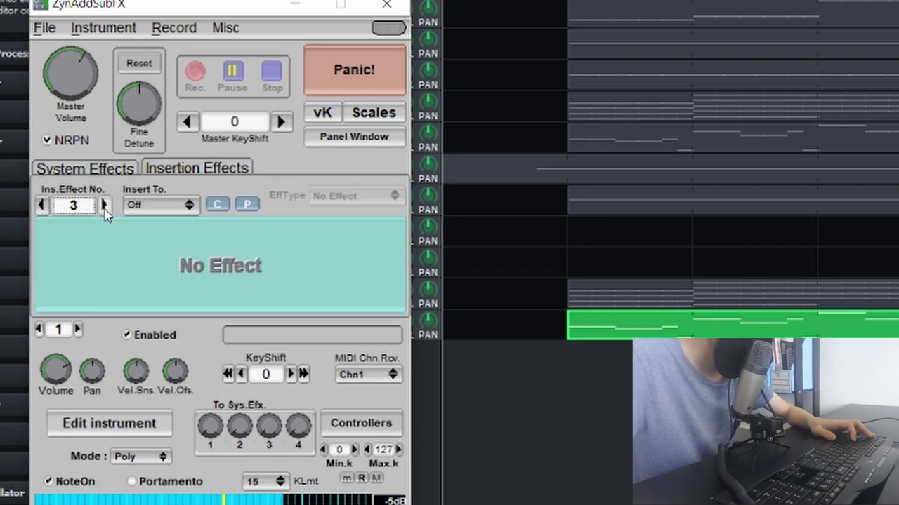
left_click(186, 207)
left_click(175, 220)
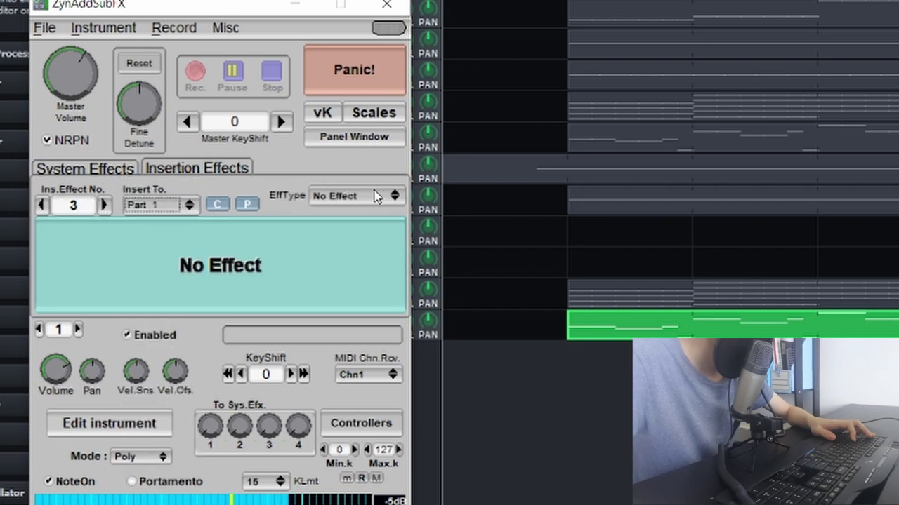
left_click(389, 196)
left_click(351, 288)
mouse_move(171, 276)
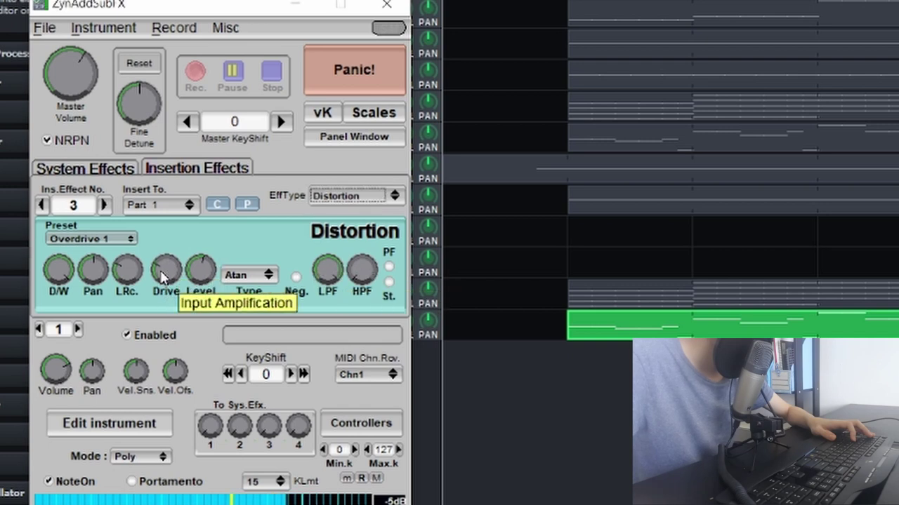
left_click(161, 278)
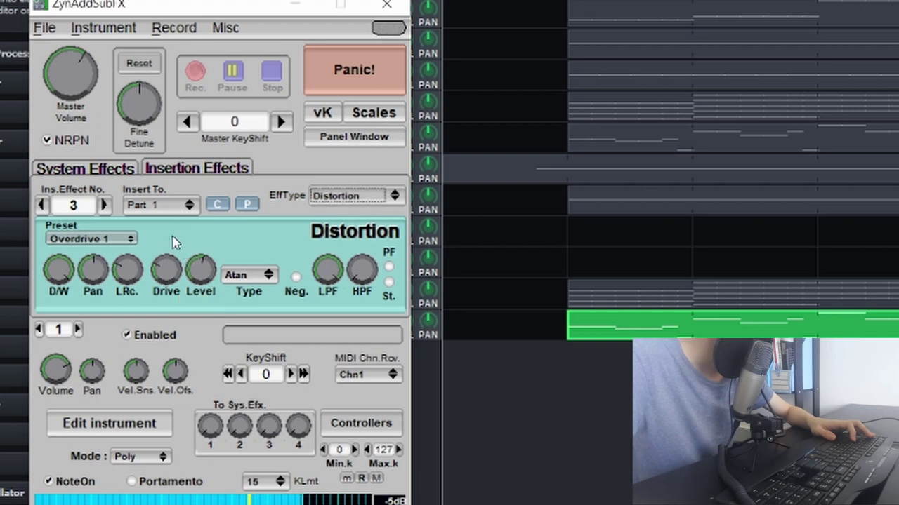
left_click(105, 205)
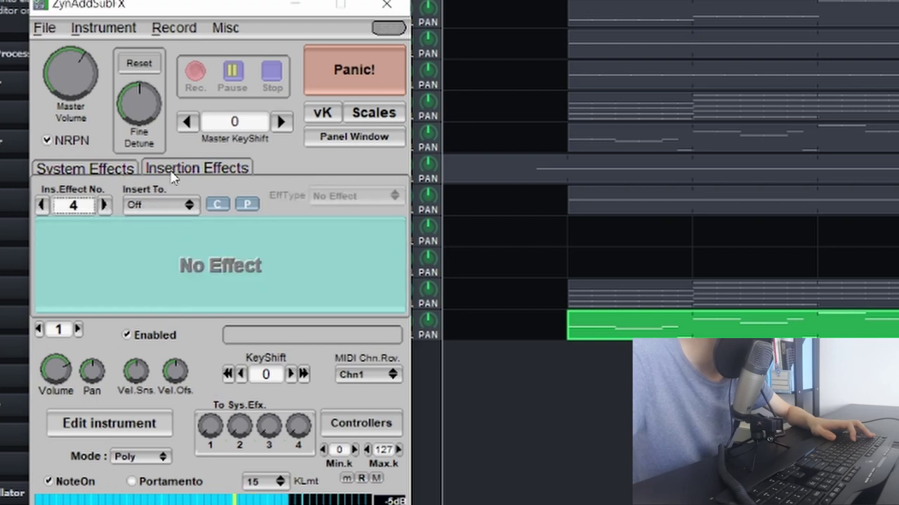
- Make insertion effect 4 a Part 1 EQ with an Hp1 high-pass band, tuning cutoff and gain (~85)
left_click(165, 205)
left_click(176, 218)
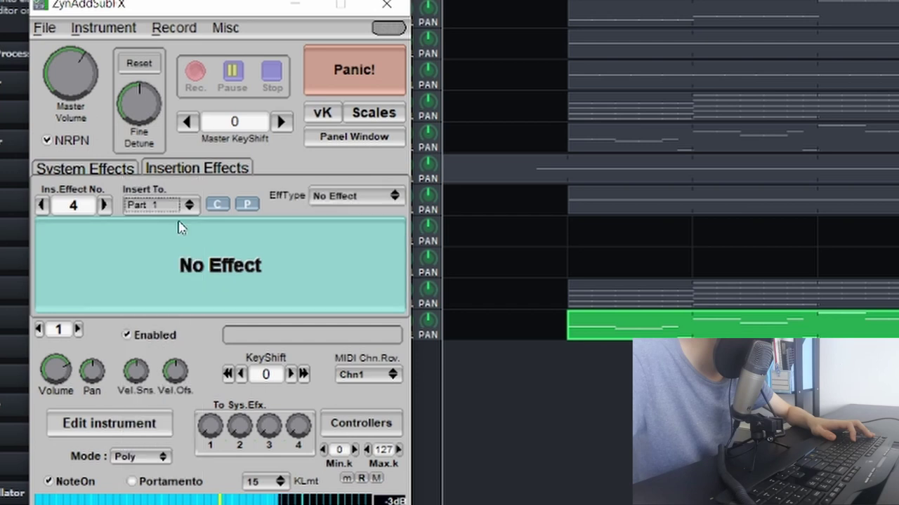
left_click(365, 200)
left_click(362, 309)
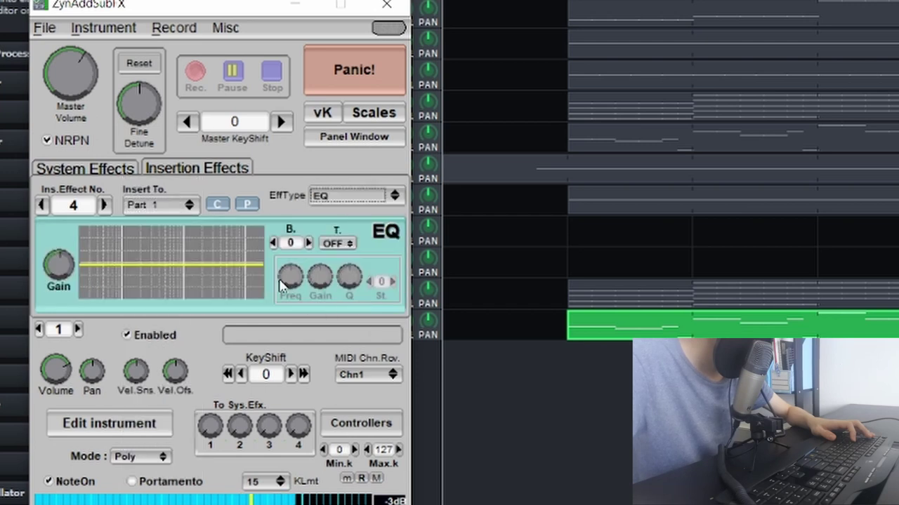
left_click(337, 243)
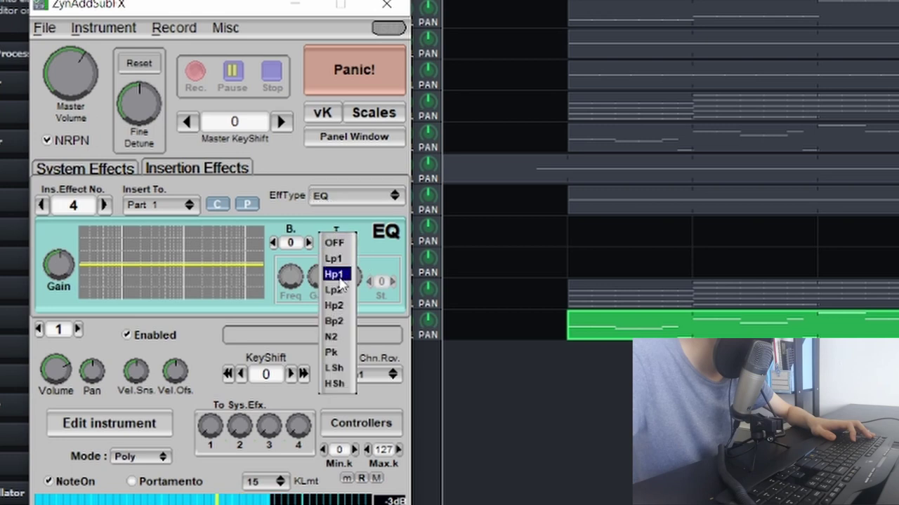
left_click(340, 277)
left_click_drag(290, 278, 285, 325)
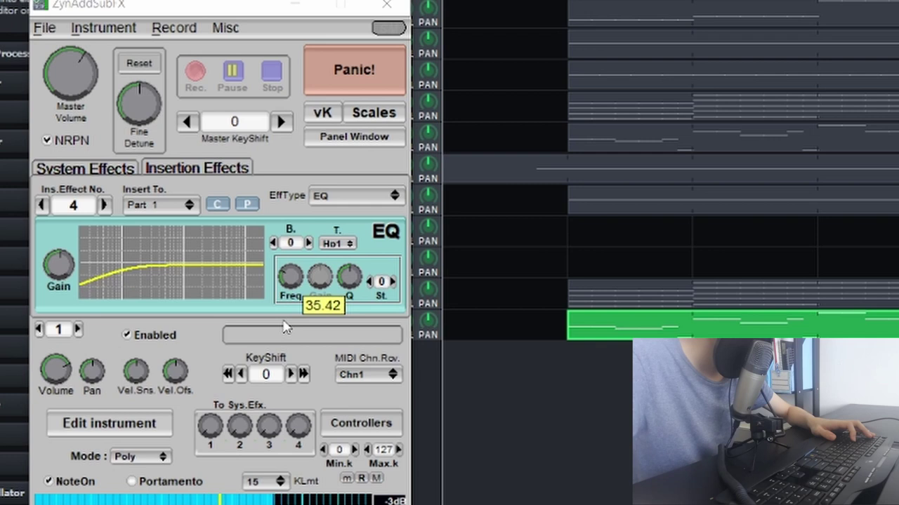
left_click_drag(55, 276, 45, 244)
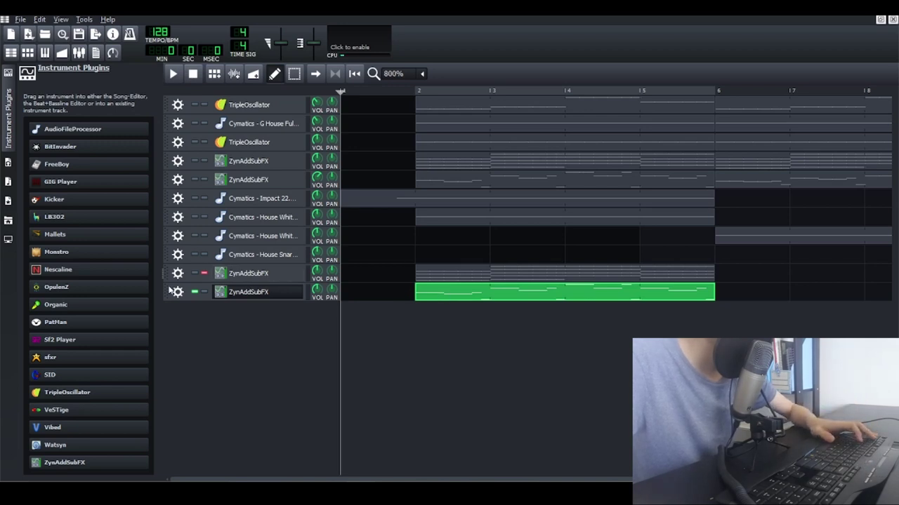
- Preview from bar 2, then move the solo to the second-to-last ZynAddSubFX track and close its window
left_click(411, 92)
key("space")
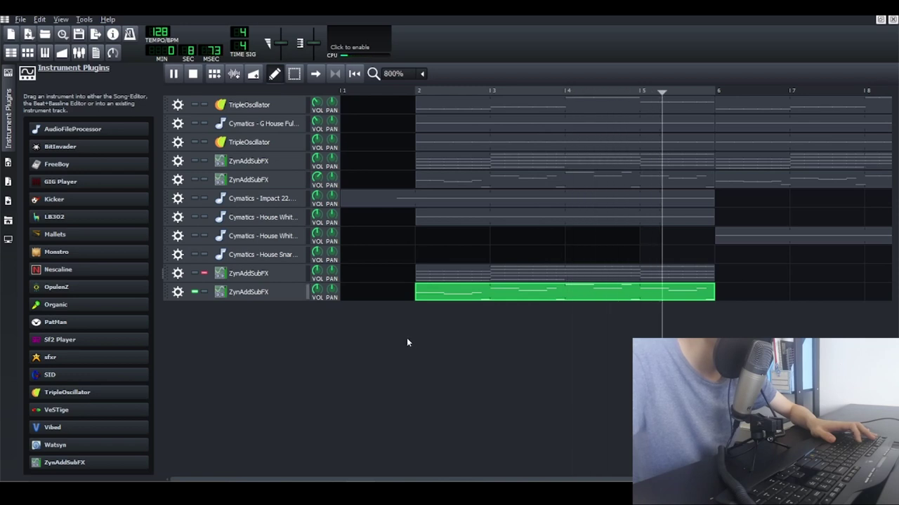
key("space")
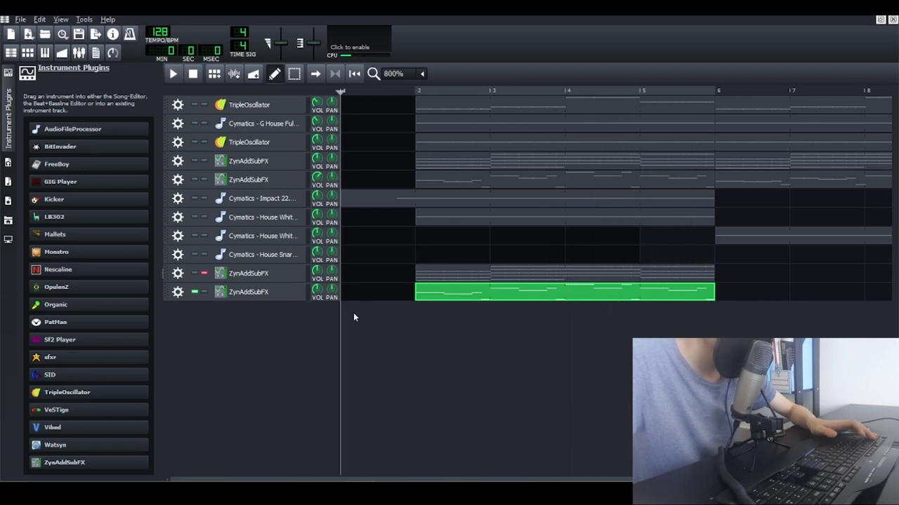
left_click(205, 275)
left_click(249, 273)
left_click(205, 273)
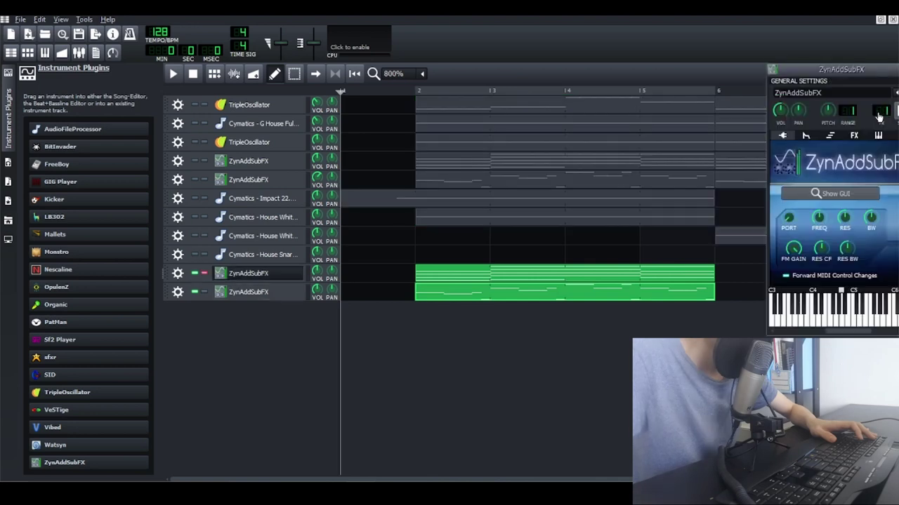
left_click_drag(870, 69, 703, 77)
left_click(745, 77)
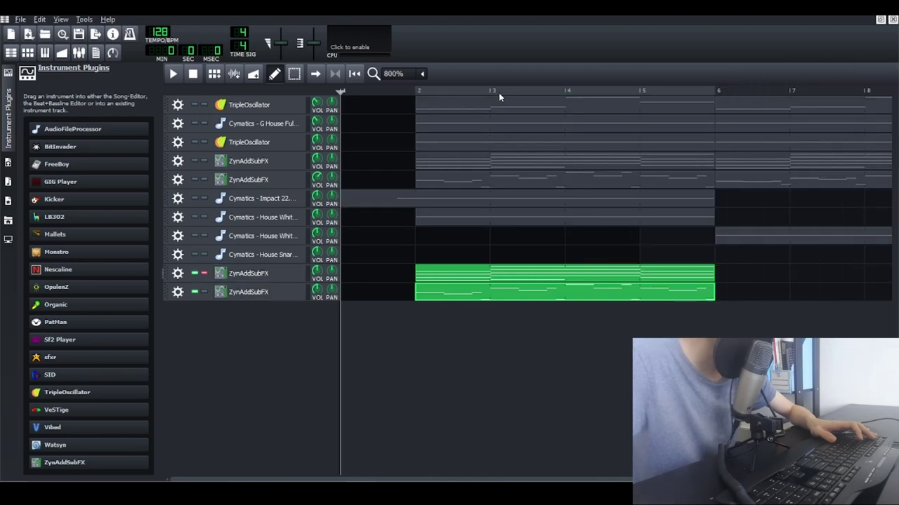
- Add the TripleOscillator to the solo and loop-play bars 2 to 6
left_click(196, 142)
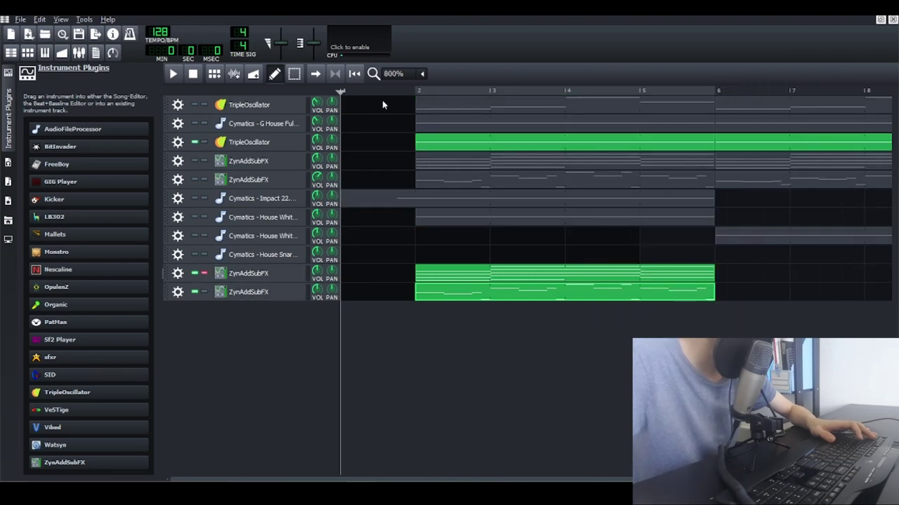
left_click(336, 75)
key("space")
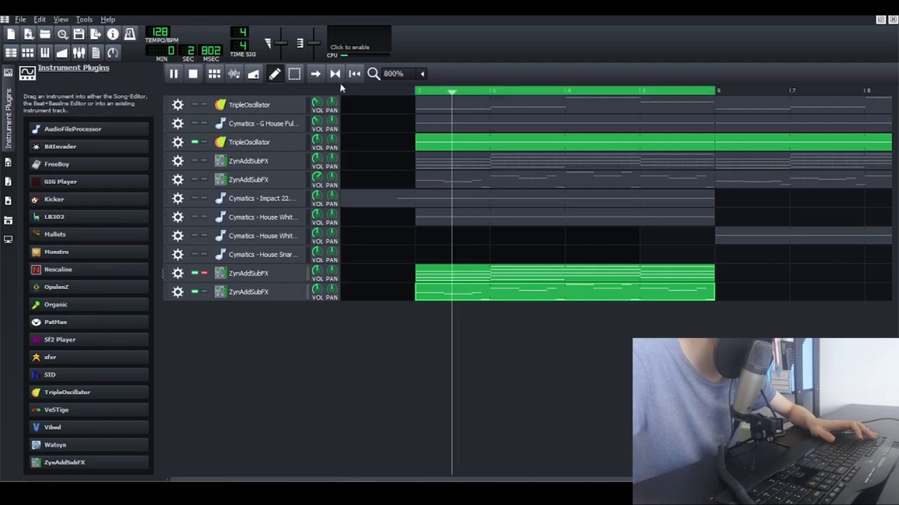